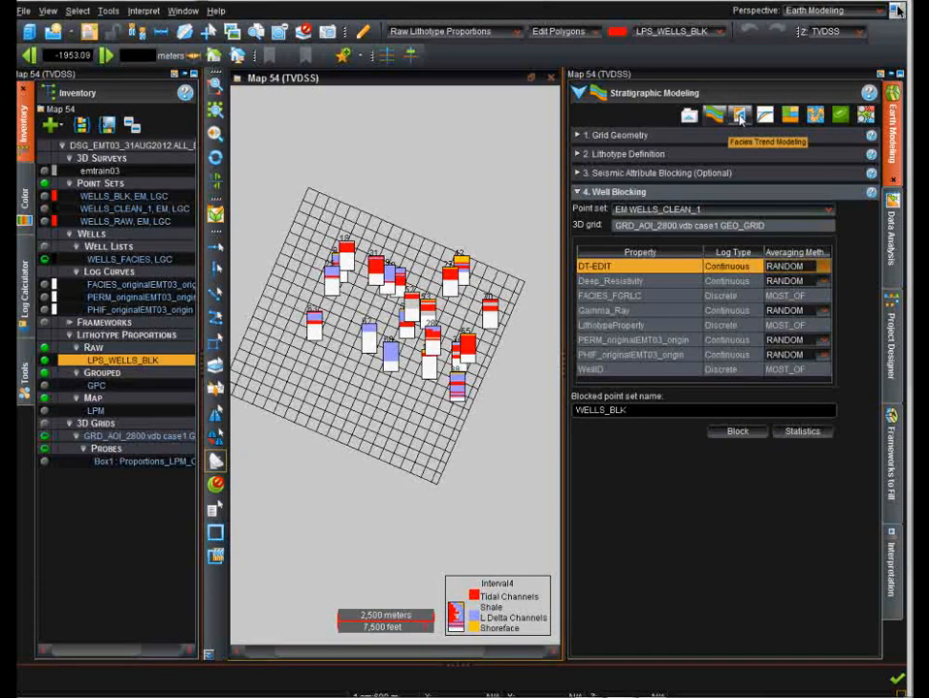
Open Facies Trend Modeling with the Proportions method and show the Create Grouped Proportion Curves settings
left_click(741, 116)
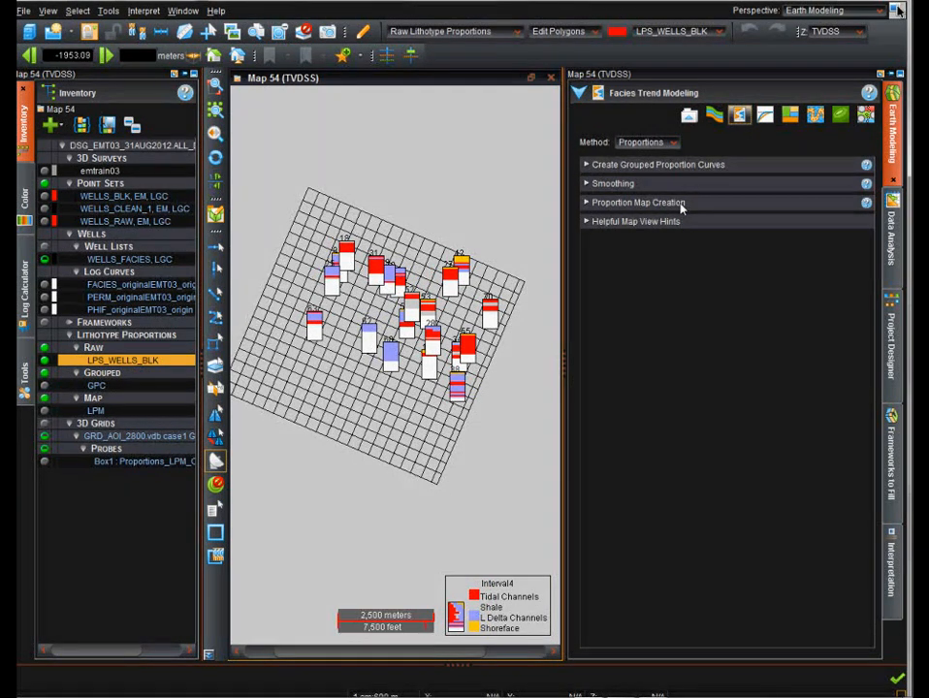
left_click(676, 147)
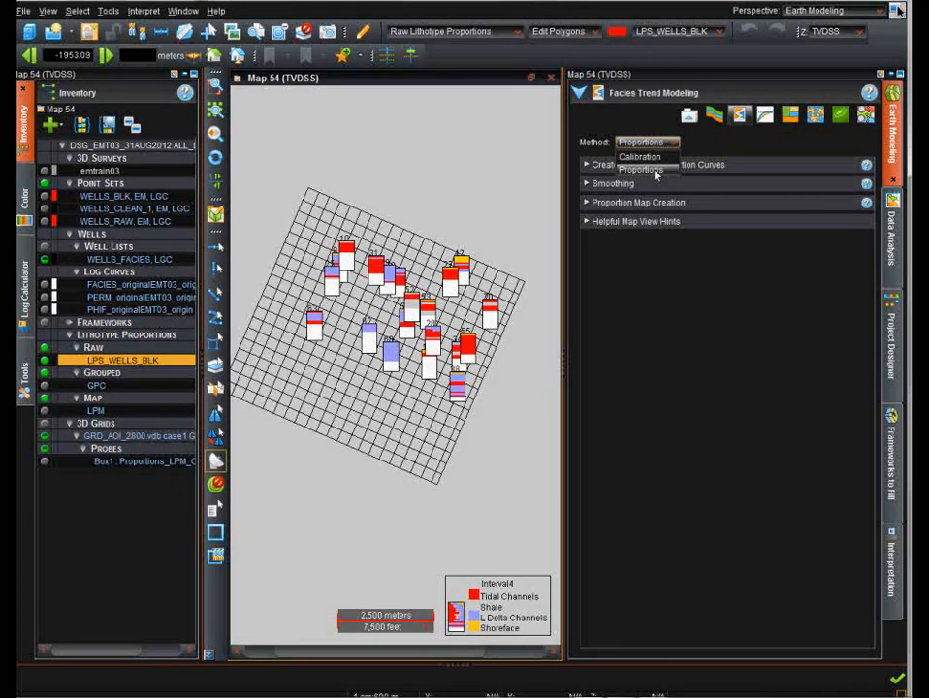
left_click(656, 171)
left_click(658, 165)
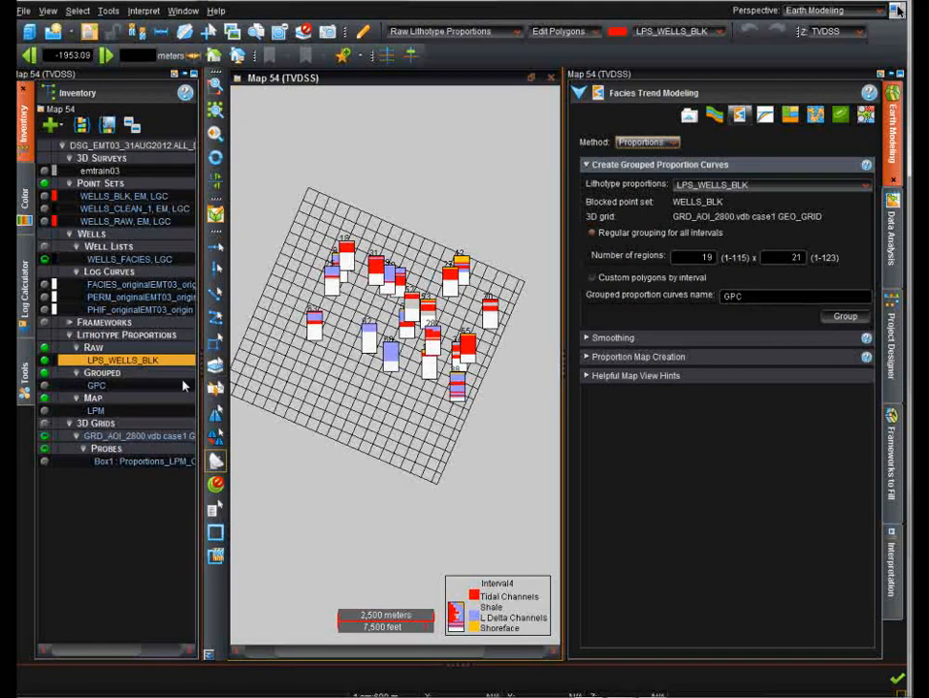
Display the GPC grouped curves on the map in place of the raw proportions, with their display interval set to Interval4
left_click(43, 386)
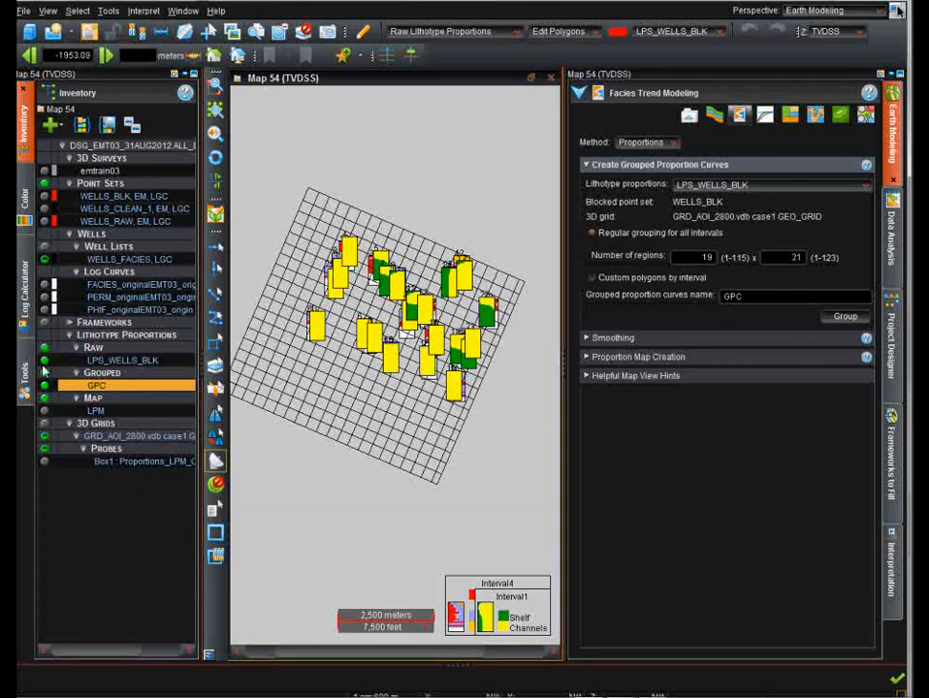
right_click(133, 391)
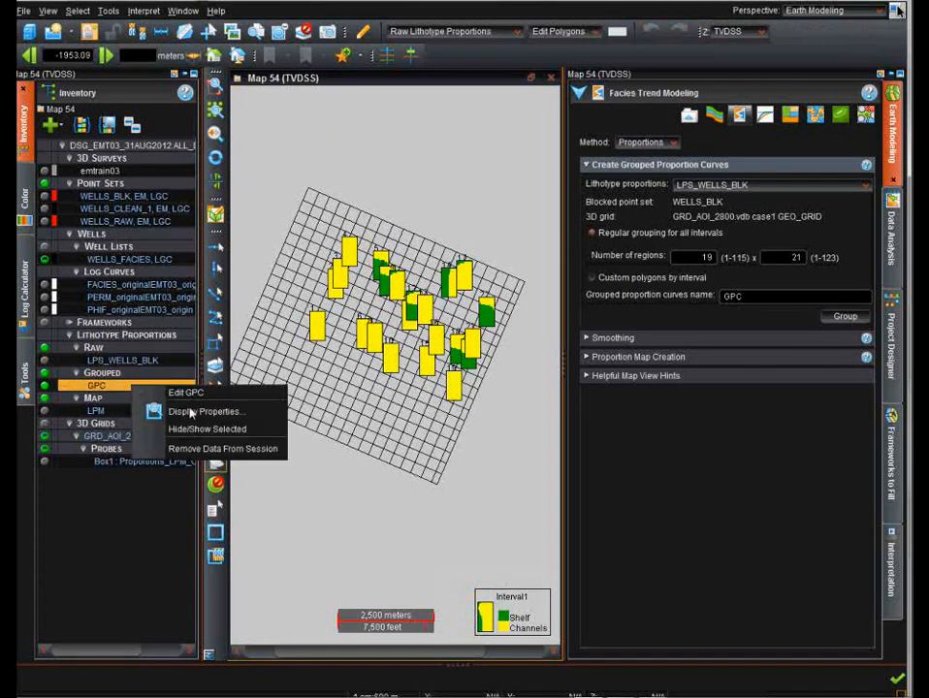
left_click(207, 411)
left_click(490, 320)
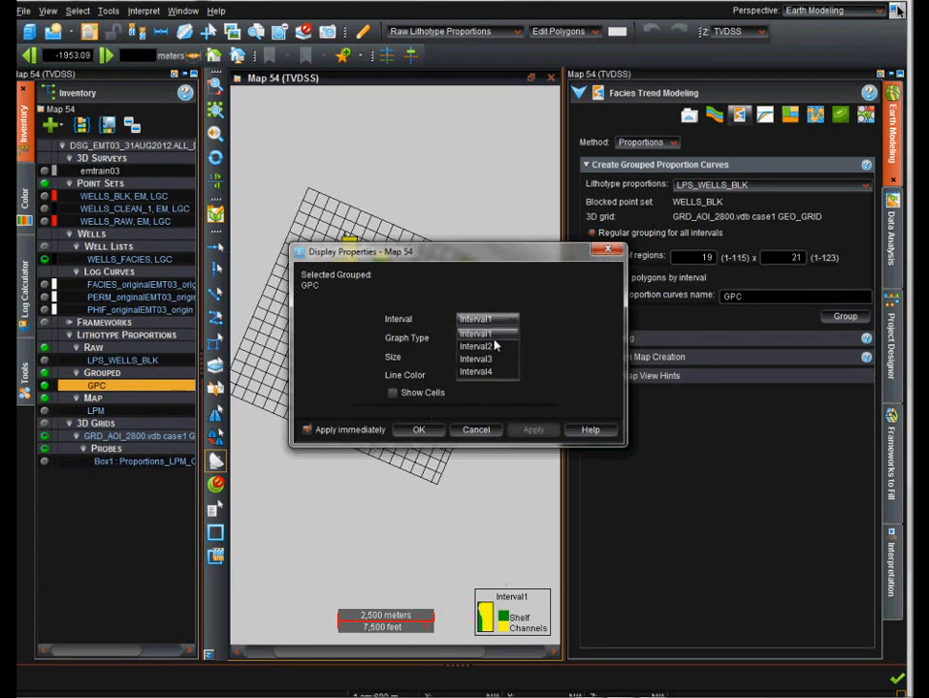
left_click(495, 371)
left_click(462, 429)
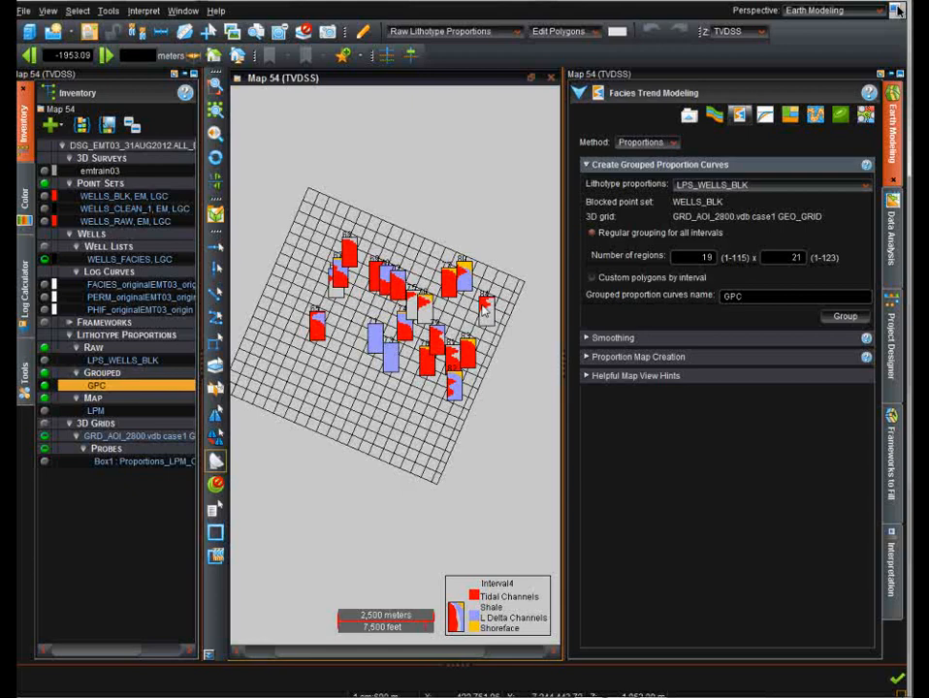
Smooth the GPC grouped lithotype proportions with 2 iterations
left_click(713, 165)
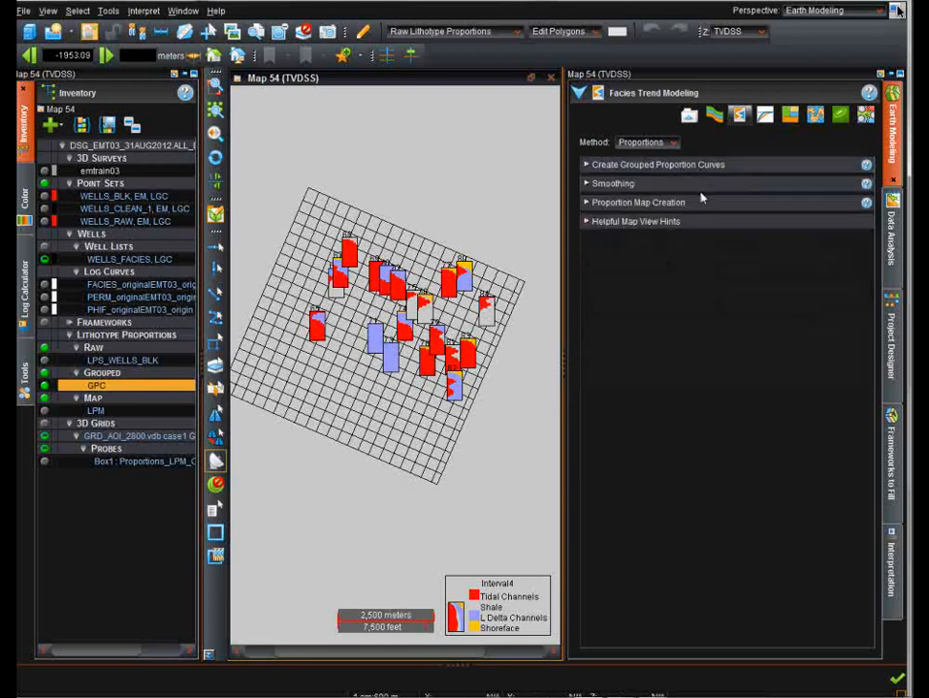
left_click(659, 184)
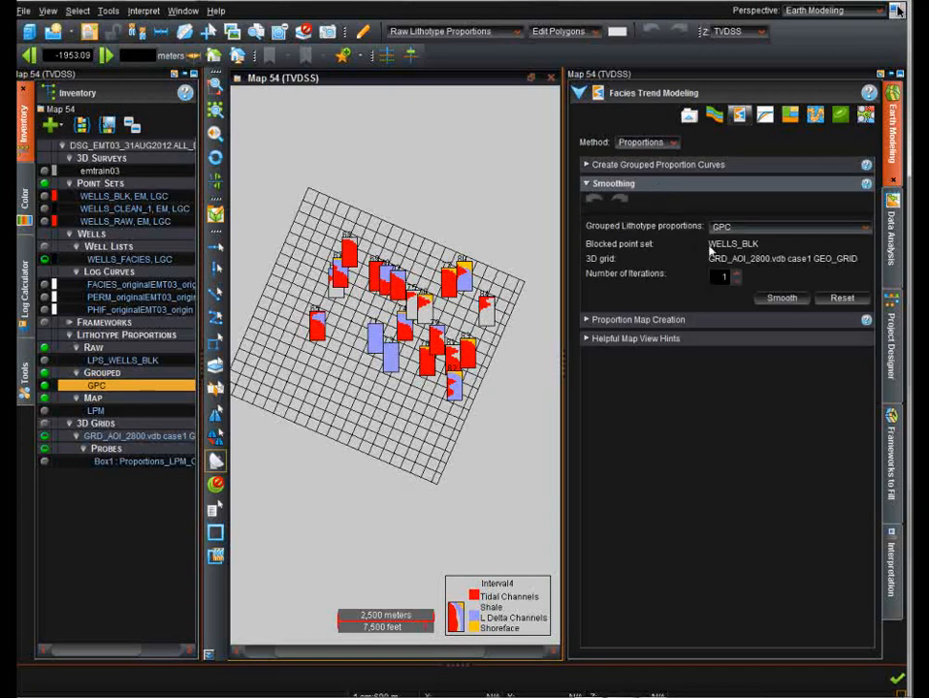
left_click(738, 276)
left_click(782, 298)
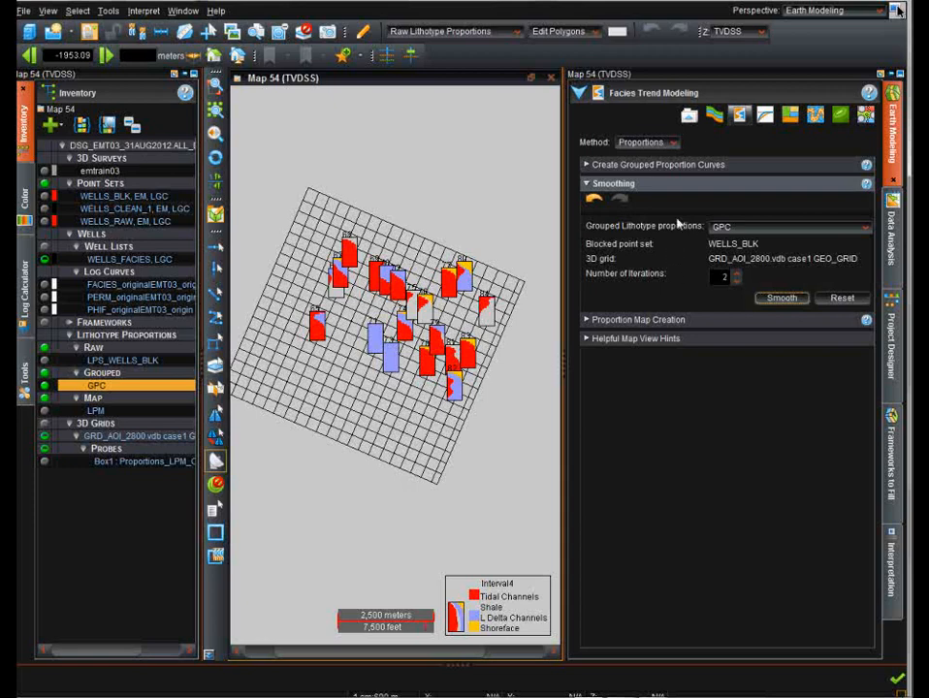
left_click(642, 183)
Choose Linear Model Kriging as the proportion map creation method and display the LPM proportion map in the map view
left_click(666, 205)
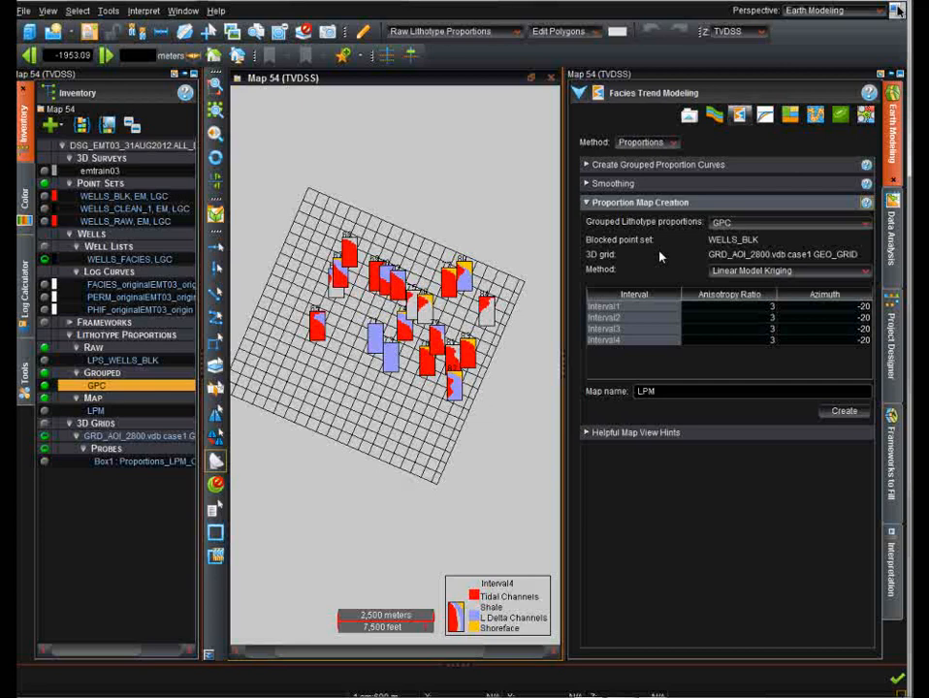
left_click(770, 274)
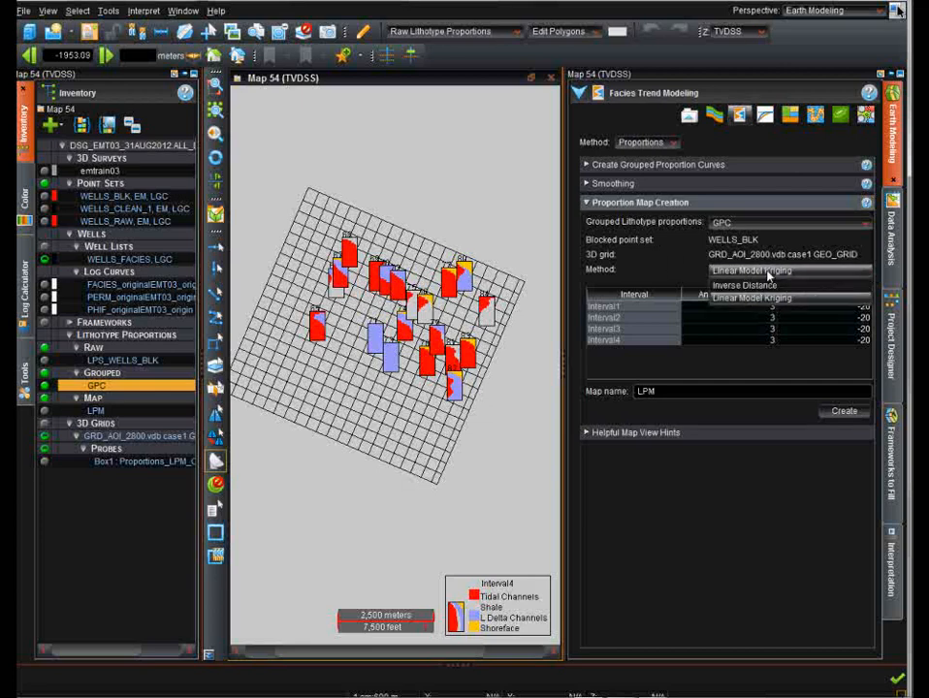
left_click(752, 298)
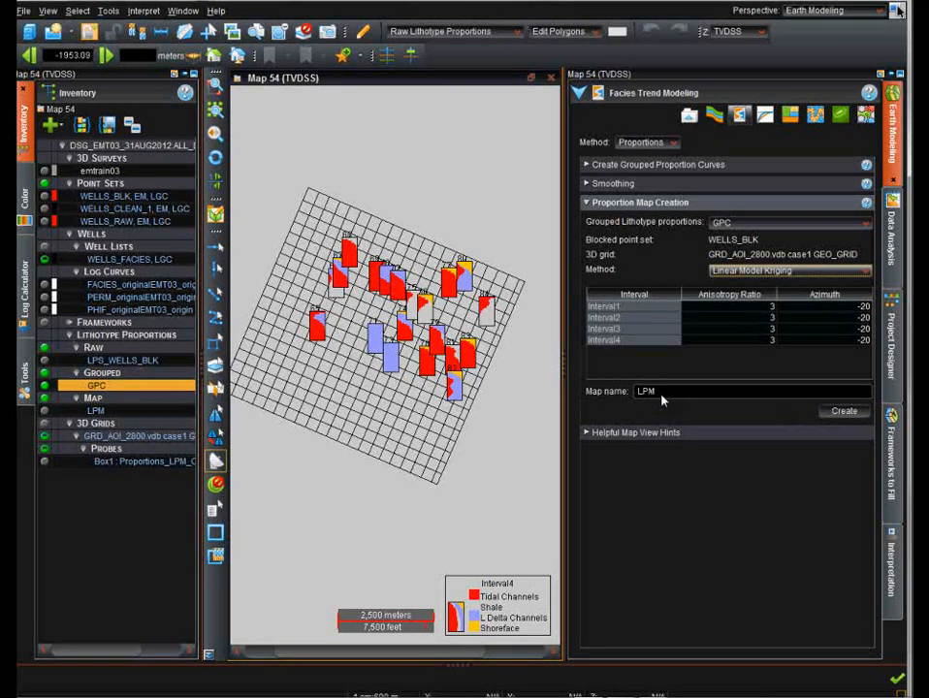
left_click(43, 411)
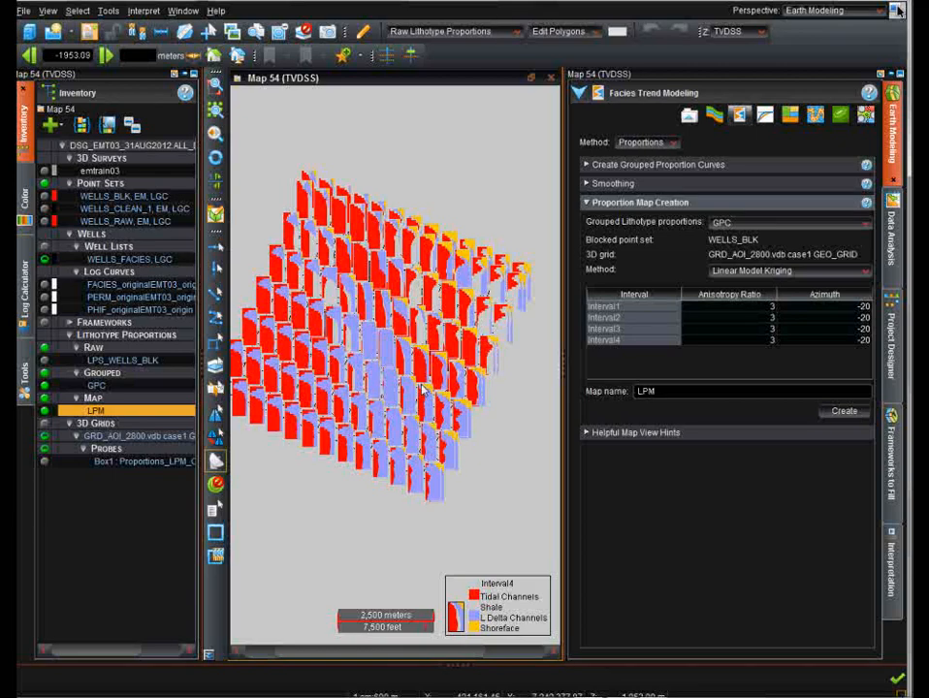
Restore the split layout and examine the channel proportions on the 3D grid in the Cube 1 view from several angles
left_click(532, 81)
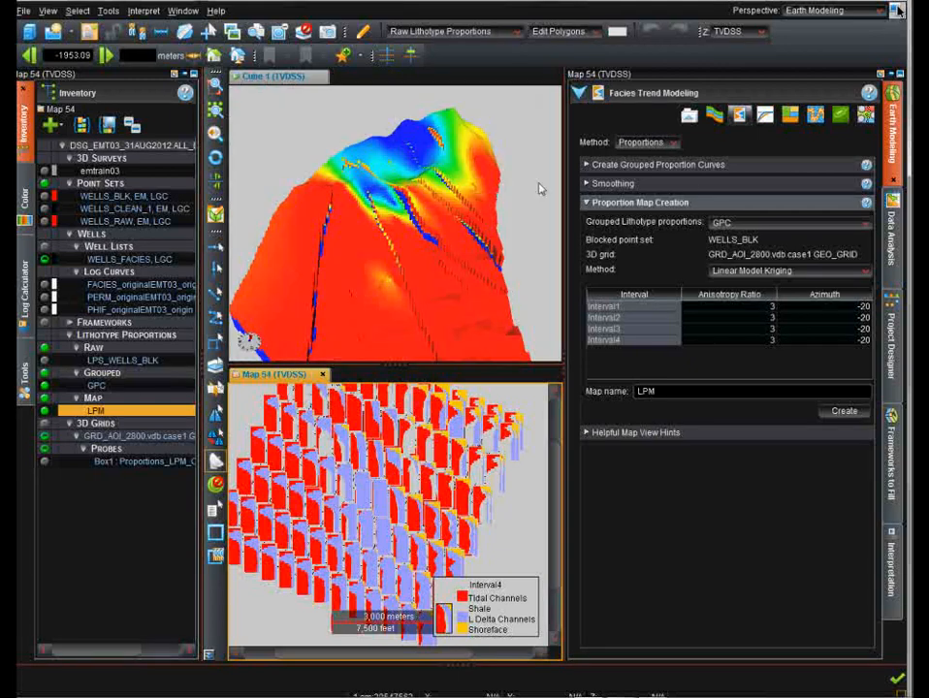
left_click(436, 281)
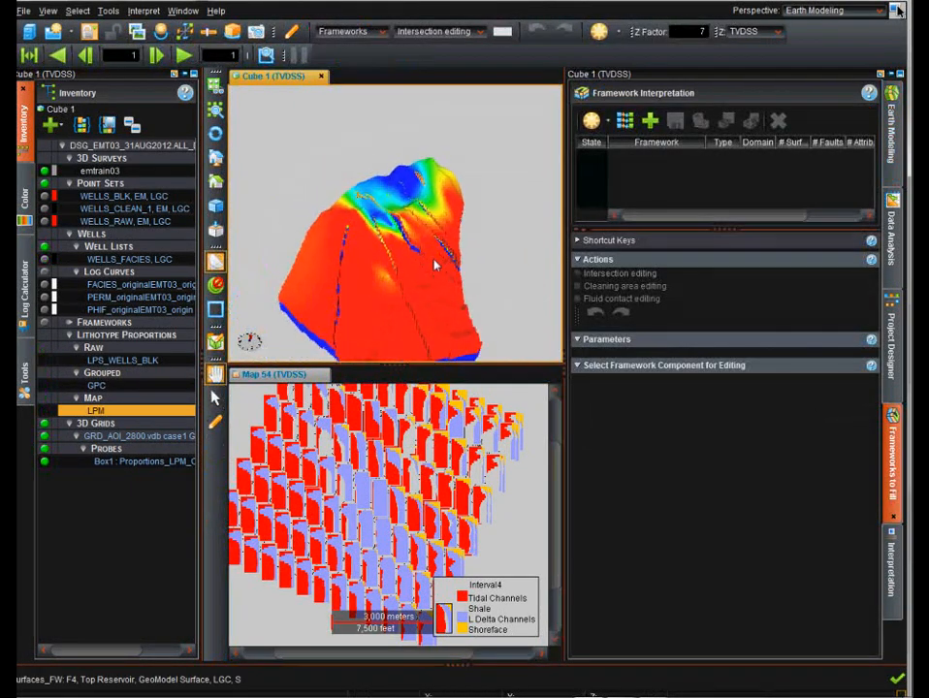
left_click_drag(436, 264, 388, 311)
left_click_drag(398, 246, 367, 200)
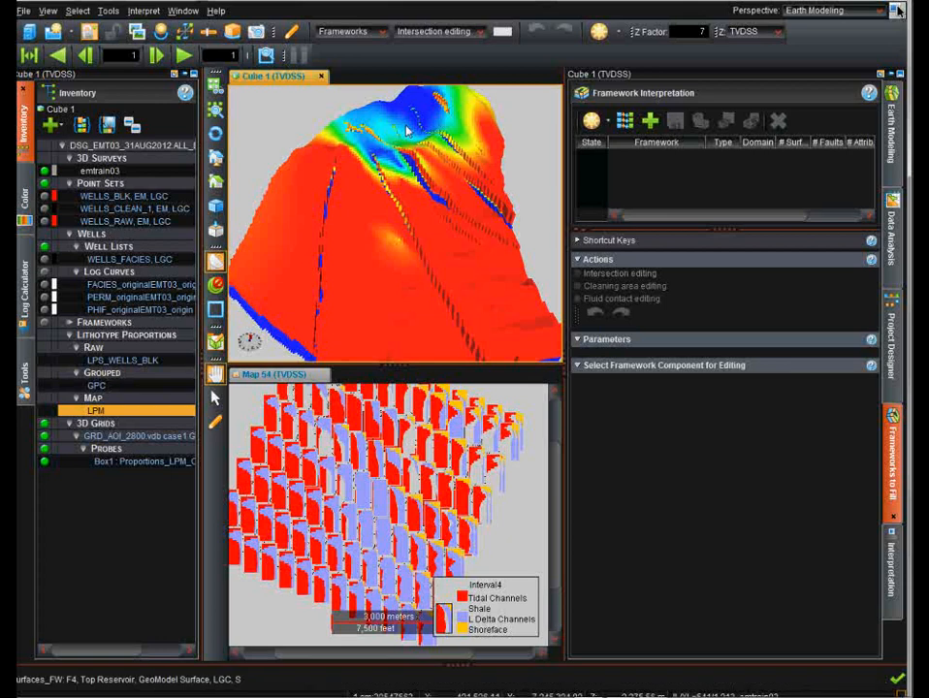
left_click_drag(407, 129, 408, 213)
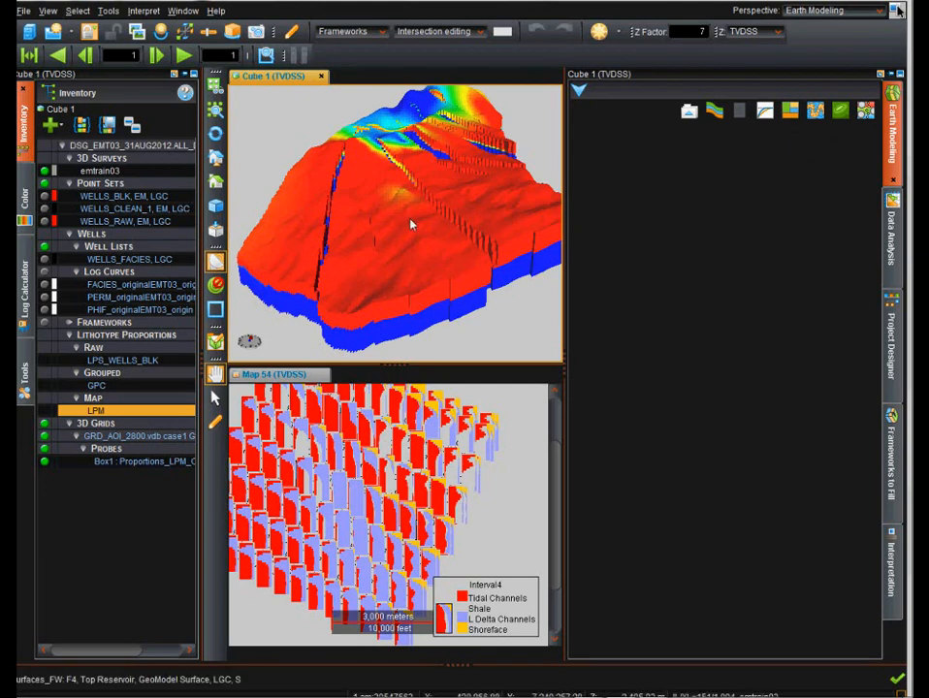
left_click_drag(412, 222, 425, 244)
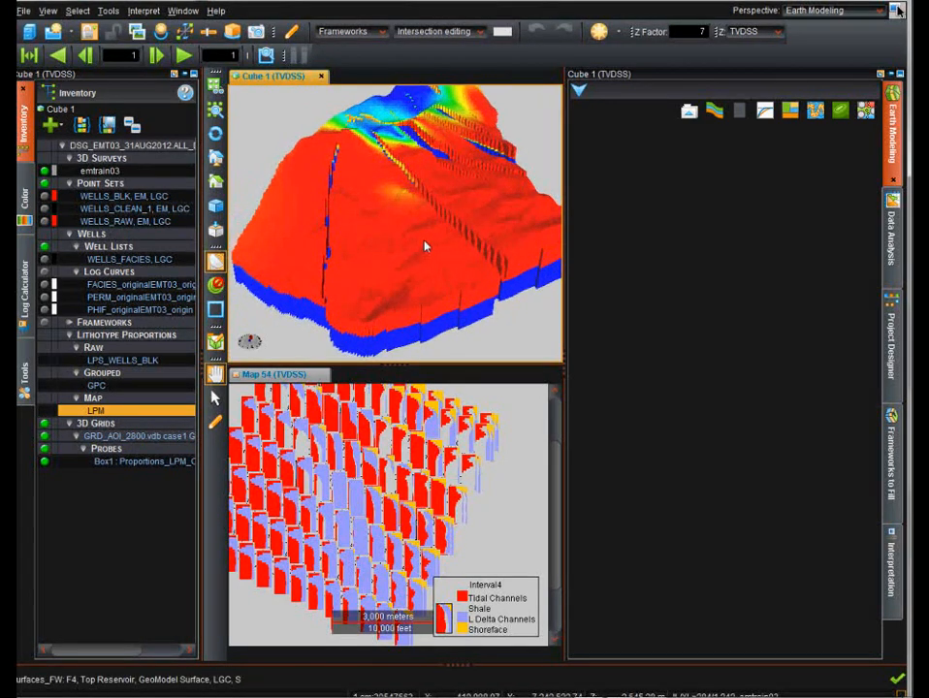
scroll(453, 275, "down", 3)
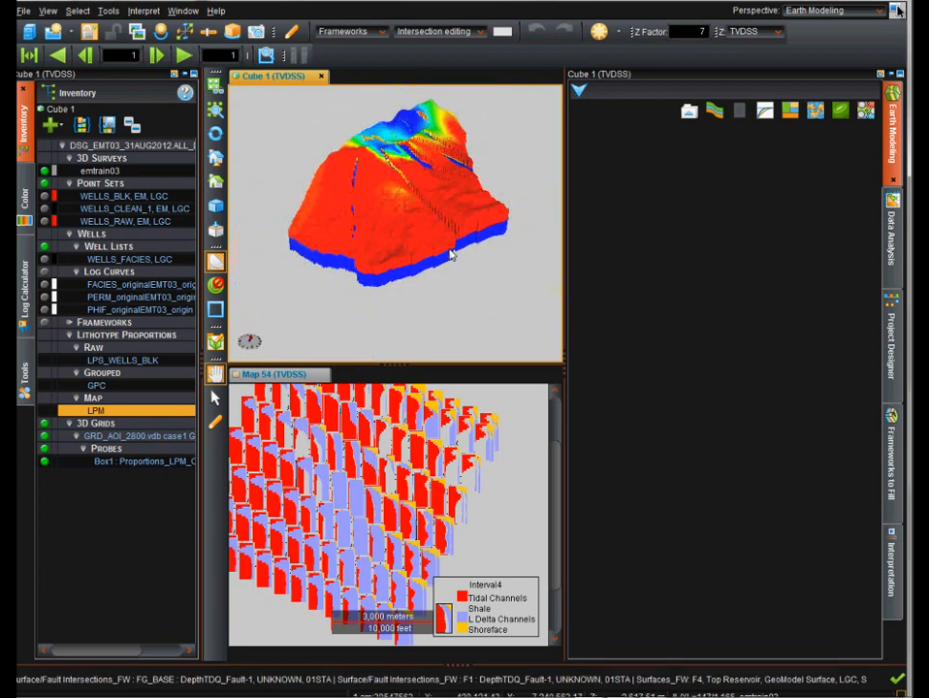
Open Facies Modeling and Simulation, review the available methods and keep Plurigaussian Simulation
left_click(792, 111)
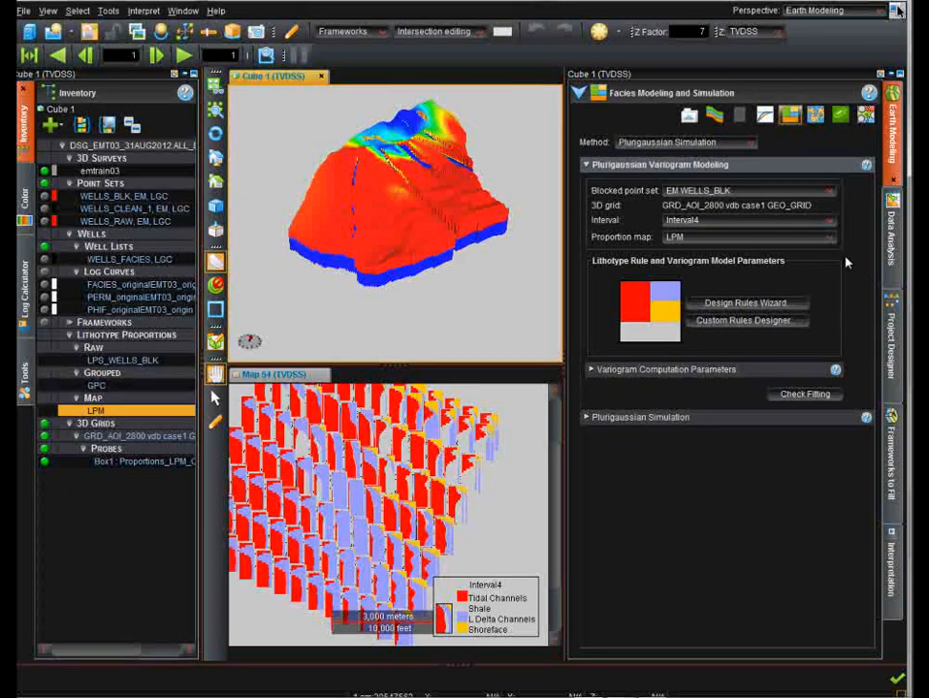
left_click(752, 145)
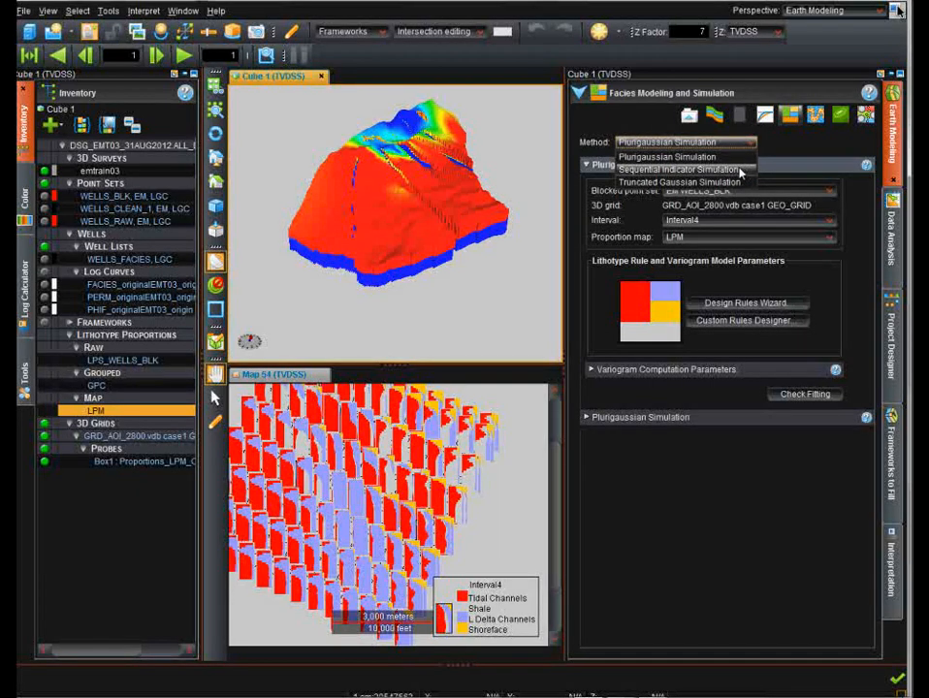
left_click(803, 149)
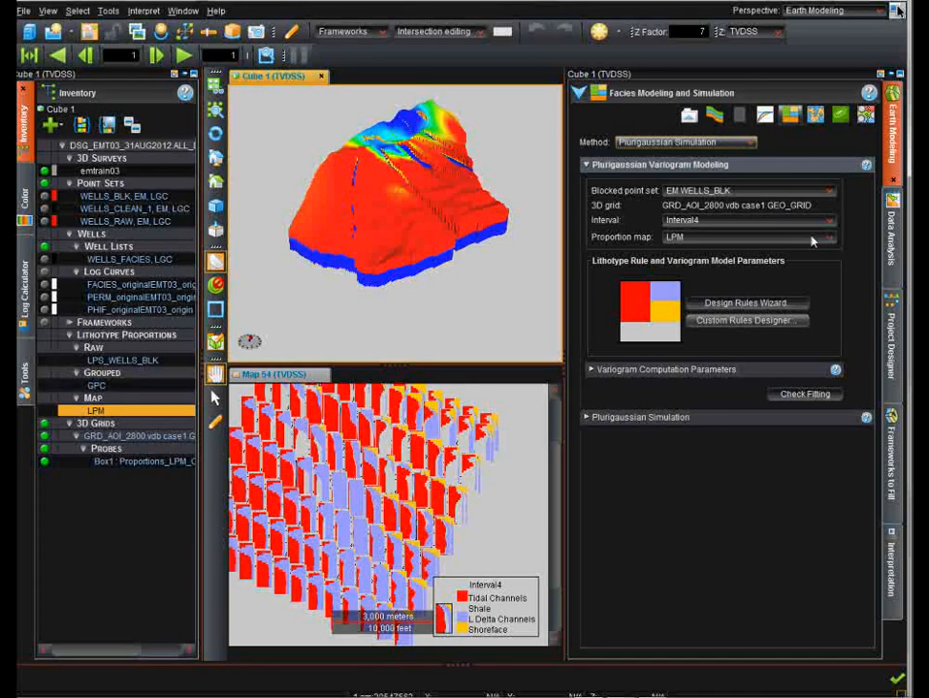
In the Custom Rules Designer, set Lithotype Set 2's minor scale to 4000 meters, check the result and save variogram model Interval4_LPM_Variogram_1
left_click(740, 323)
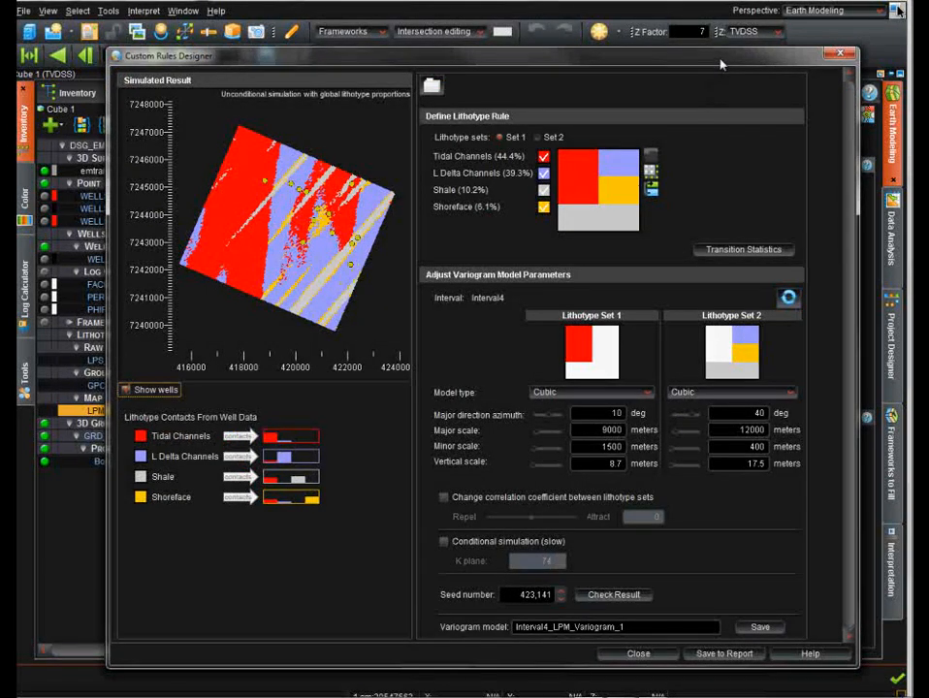
left_click_drag(720, 58, 755, 8)
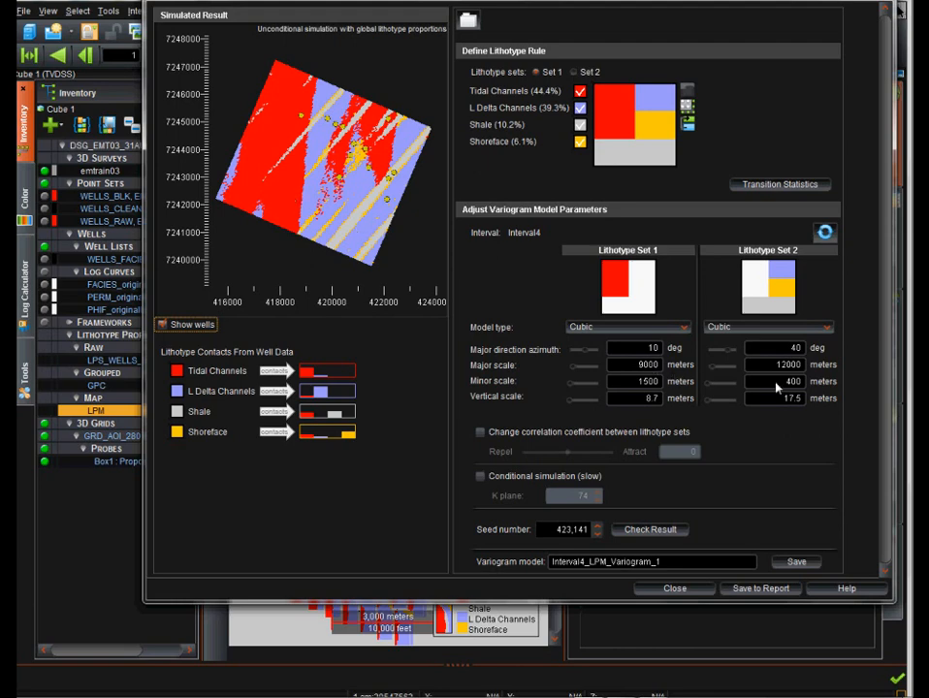
double_click(799, 382)
type("4000")
left_click(619, 531)
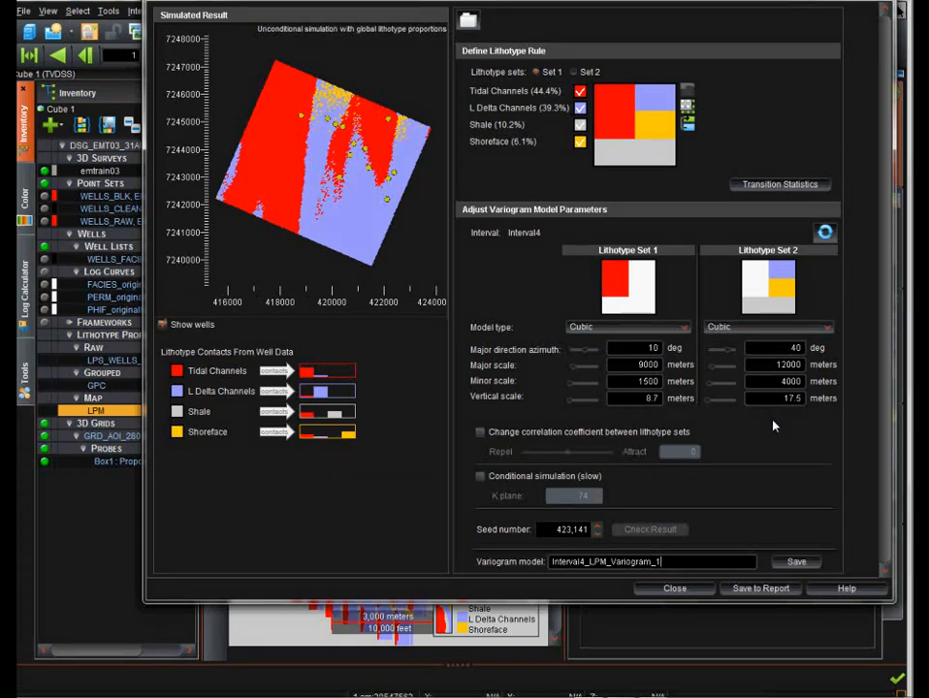
left_click(794, 563)
left_click(675, 589)
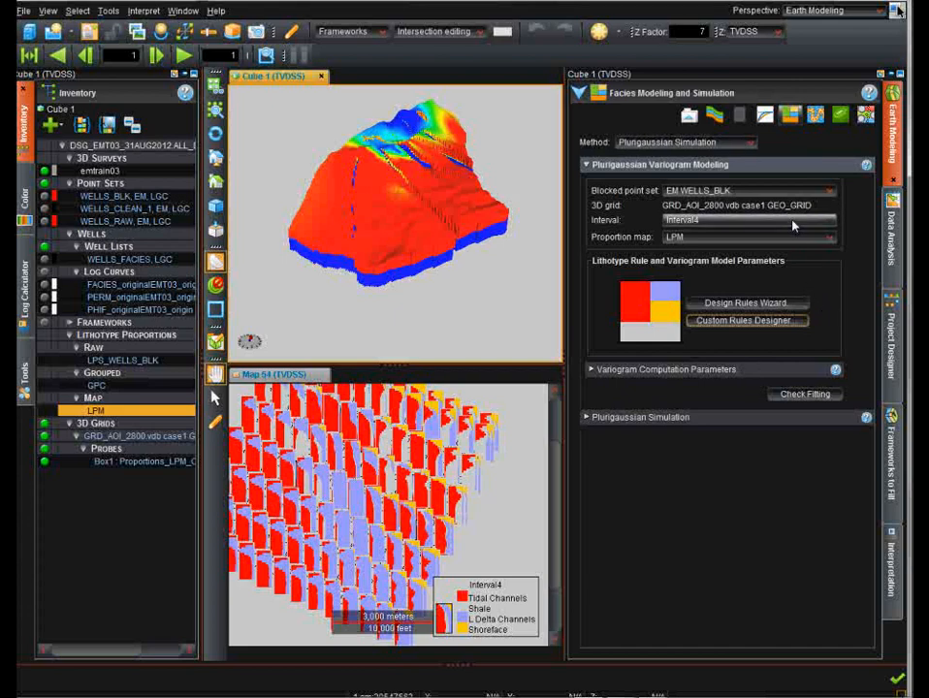
Set the number of realizations for the Plurigaussian Simulation to 5
left_click(739, 424)
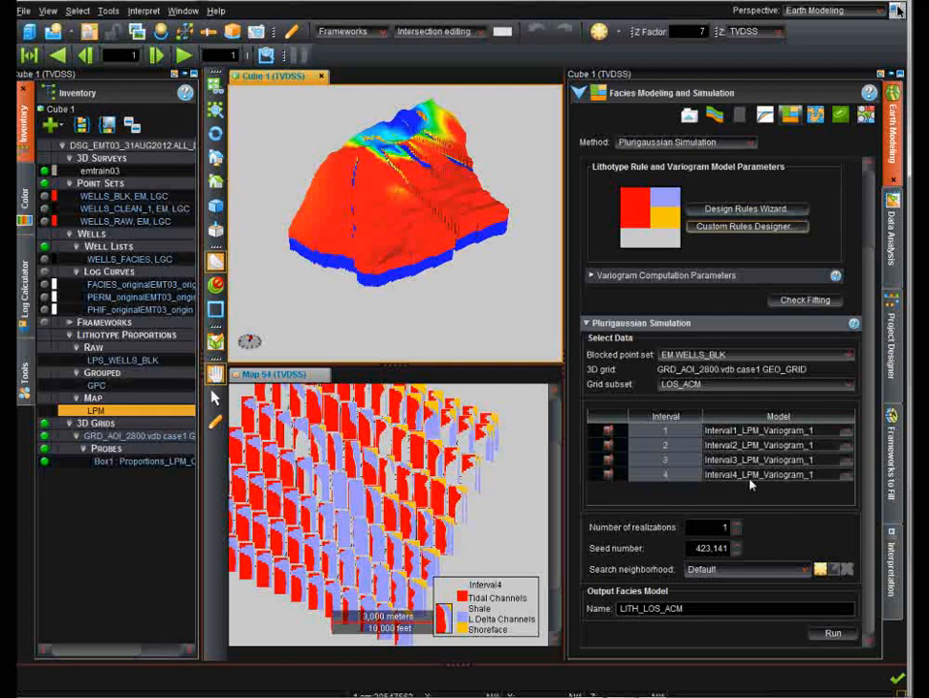
left_click(737, 527)
left_click(736, 527)
left_click(738, 527)
left_click(738, 526)
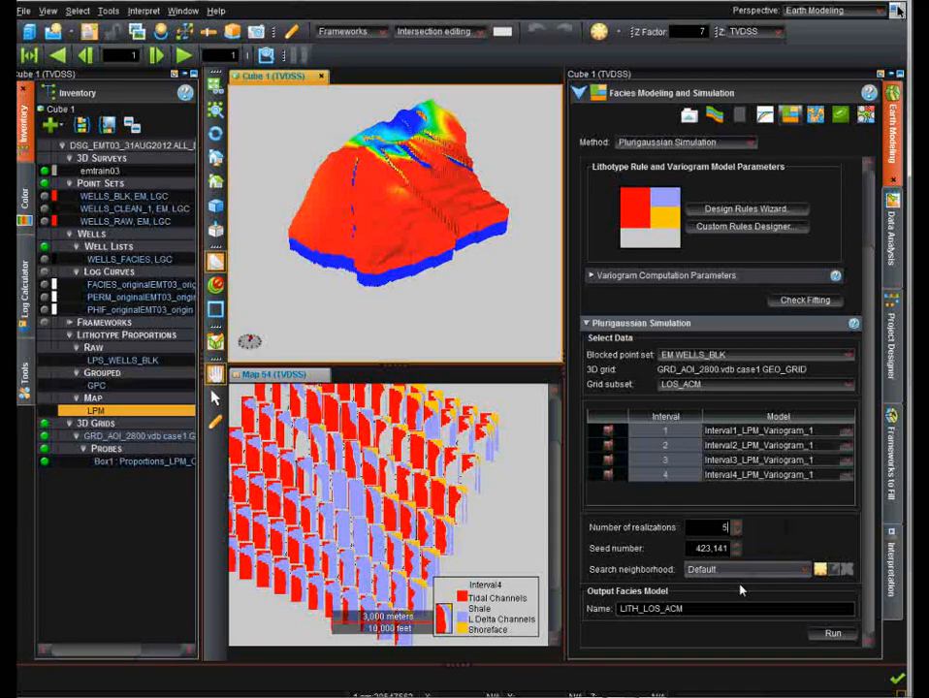
Set the overlay of the Box1 grid probe in the Cube 1 view to LITH_LOS_ACM_
right_click(418, 211)
left_click(470, 343)
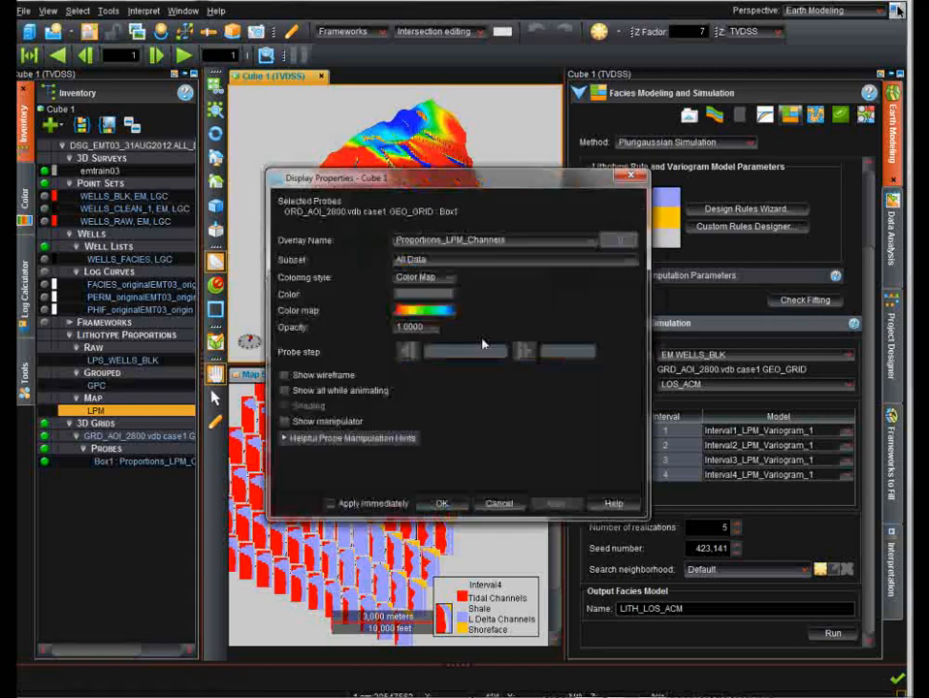
left_click(543, 242)
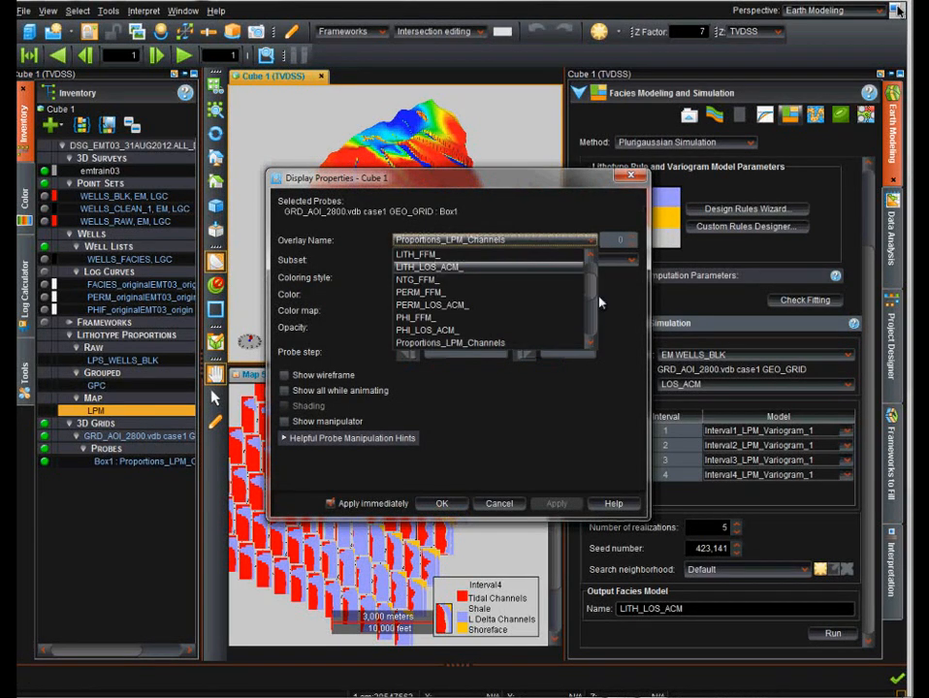
scroll(592, 294, "up", 2)
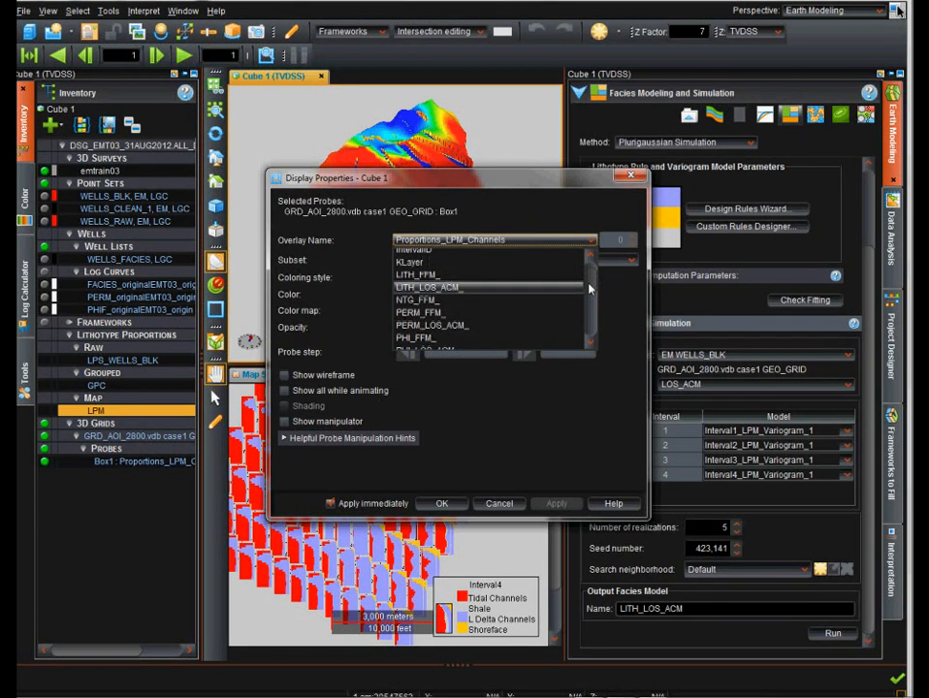
left_click(452, 289)
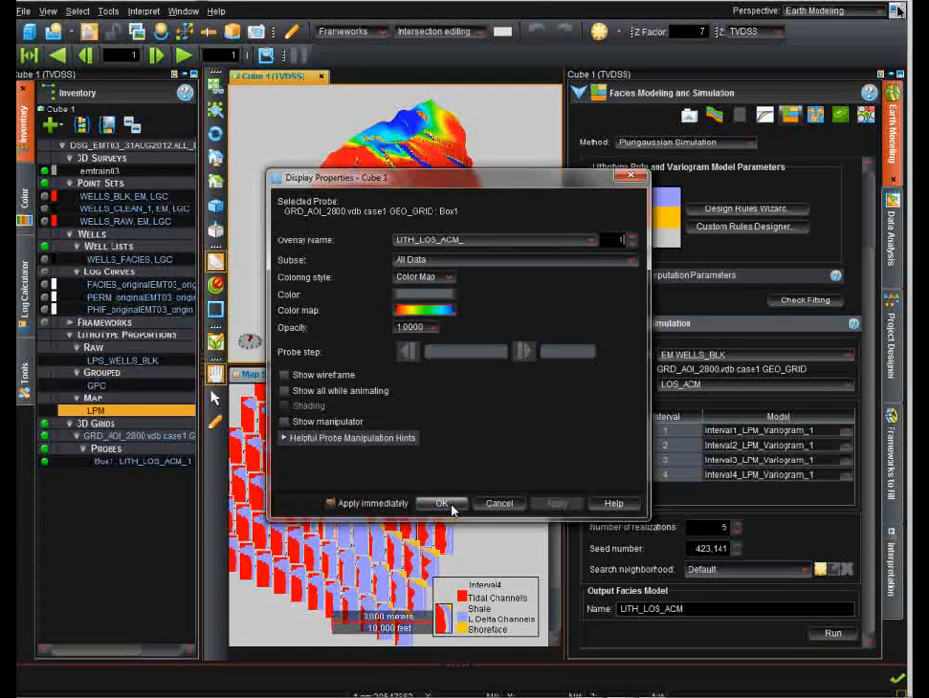
Limit the Box1 probe's display to the LOS_ACM subset
left_click(492, 260)
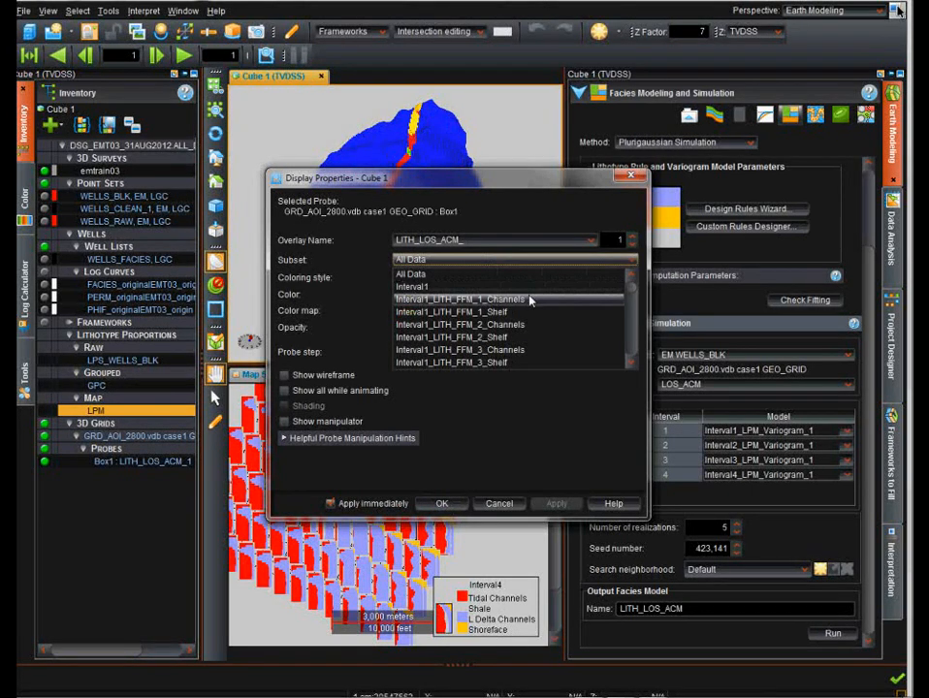
scroll(629, 302, "down", 4)
left_click_drag(629, 303, 627, 351)
left_click(433, 292)
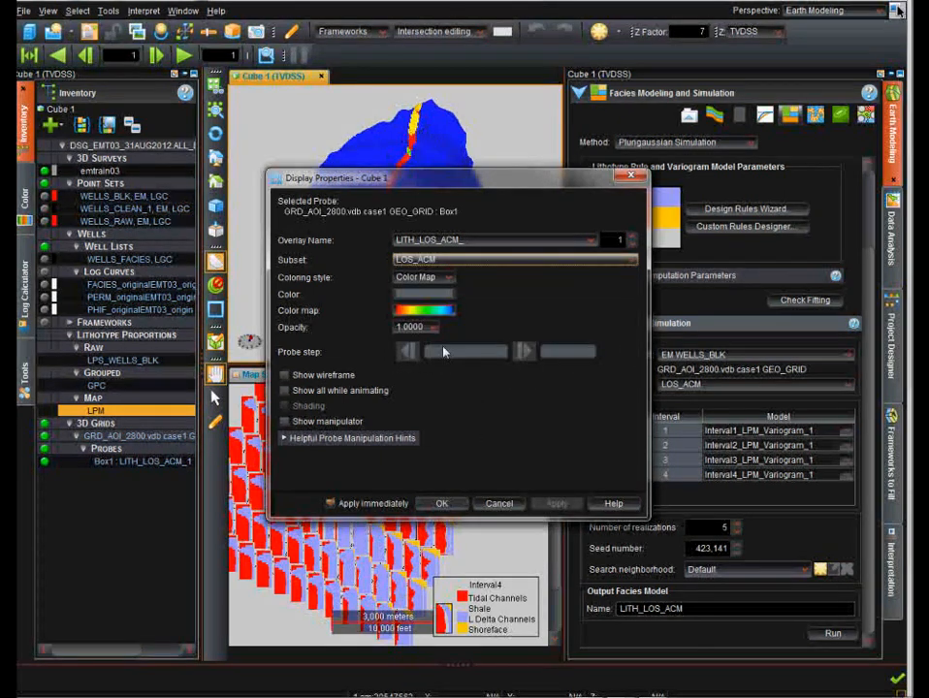
Apply the session color map lithotypes_WELLS_CLEAN_1 to the Box1 probe's LITH_LOS_ACM_ overlay
left_click(437, 313)
mouse_move(493, 355)
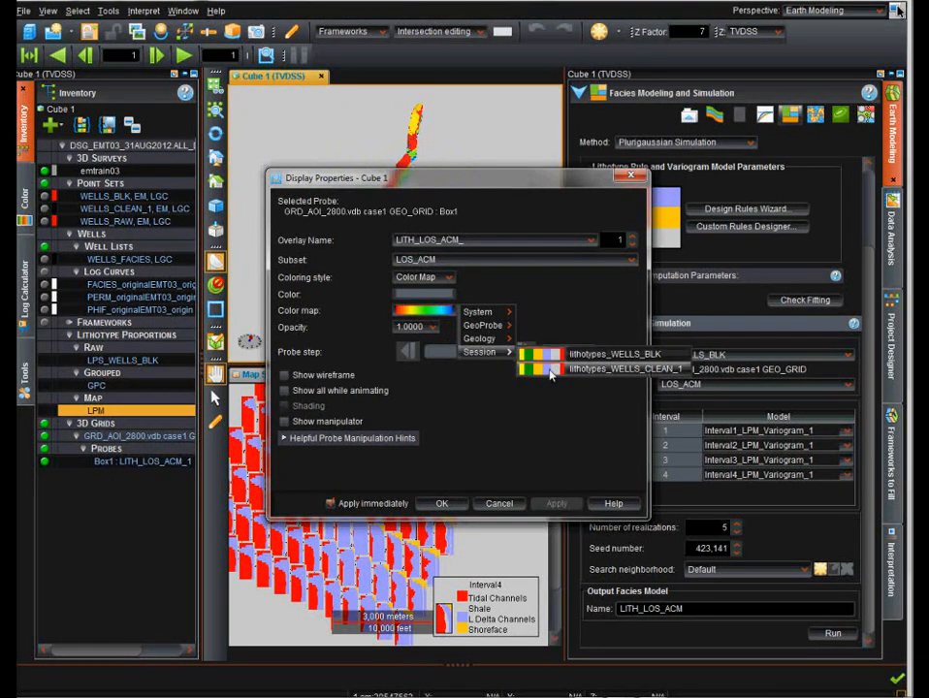
left_click(549, 369)
left_click(428, 503)
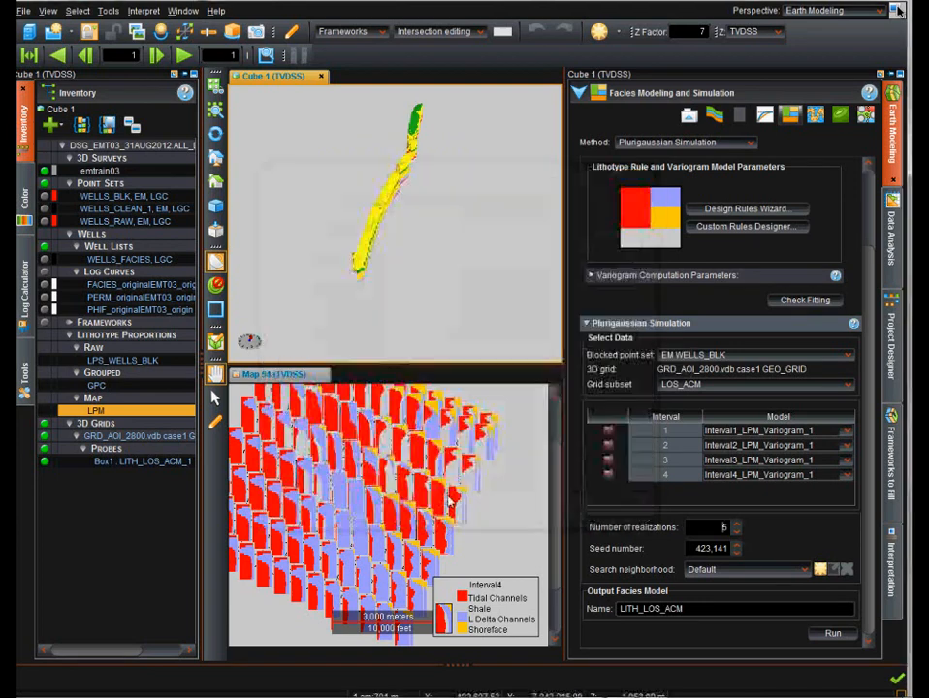
Change the overlay of the Box1 probe in the Cube 1 view to LITH_FFM_
left_click_drag(370, 213, 424, 165)
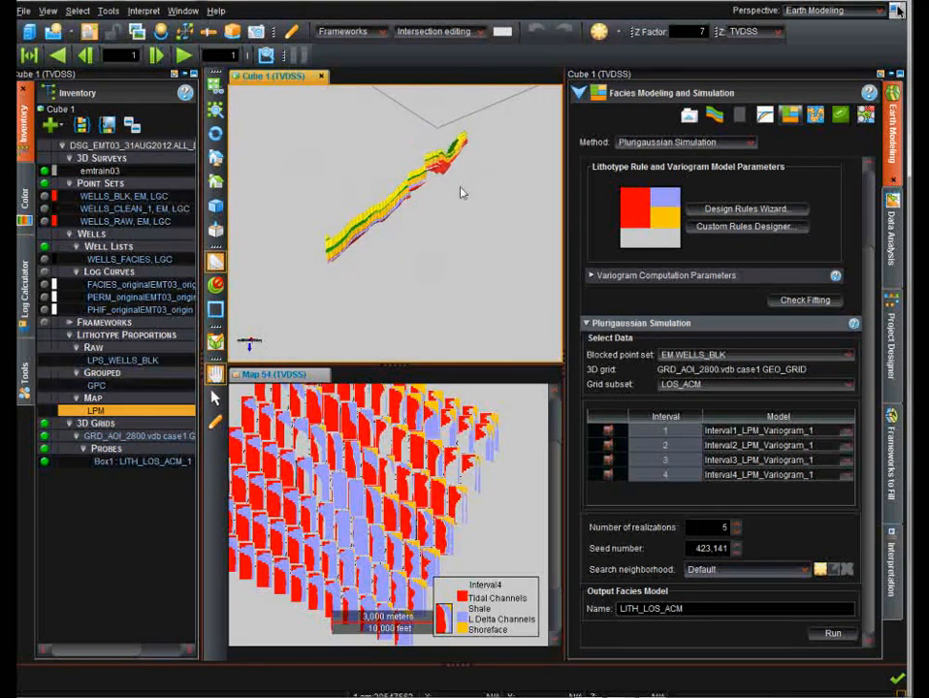
middle_click_drag(461, 188, 465, 224)
left_click_drag(465, 229, 486, 220)
left_click_drag(428, 175, 410, 201)
right_click(408, 202)
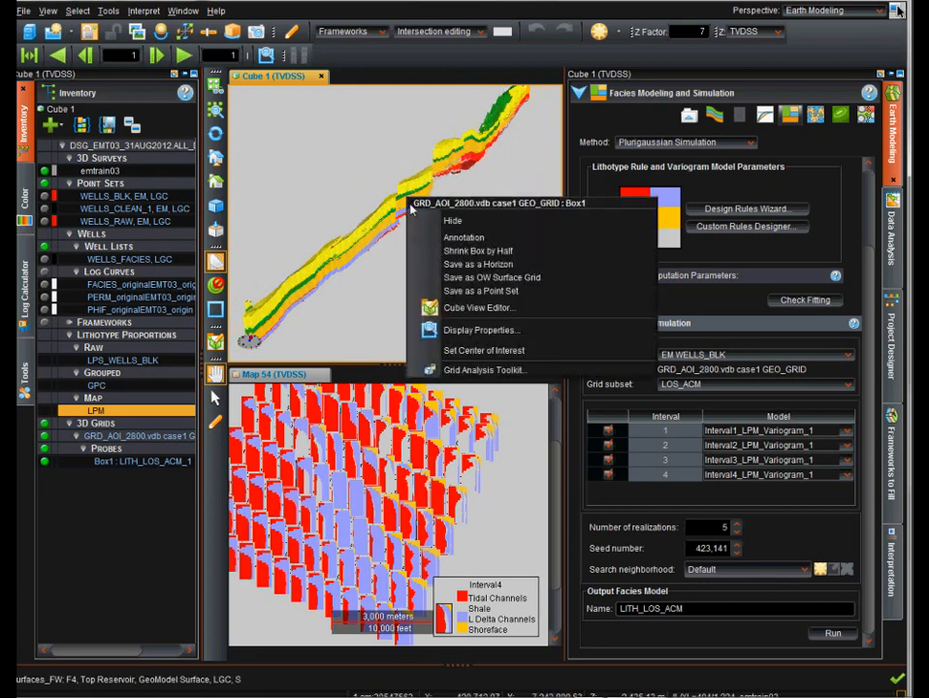
left_click(480, 330)
left_click(533, 240)
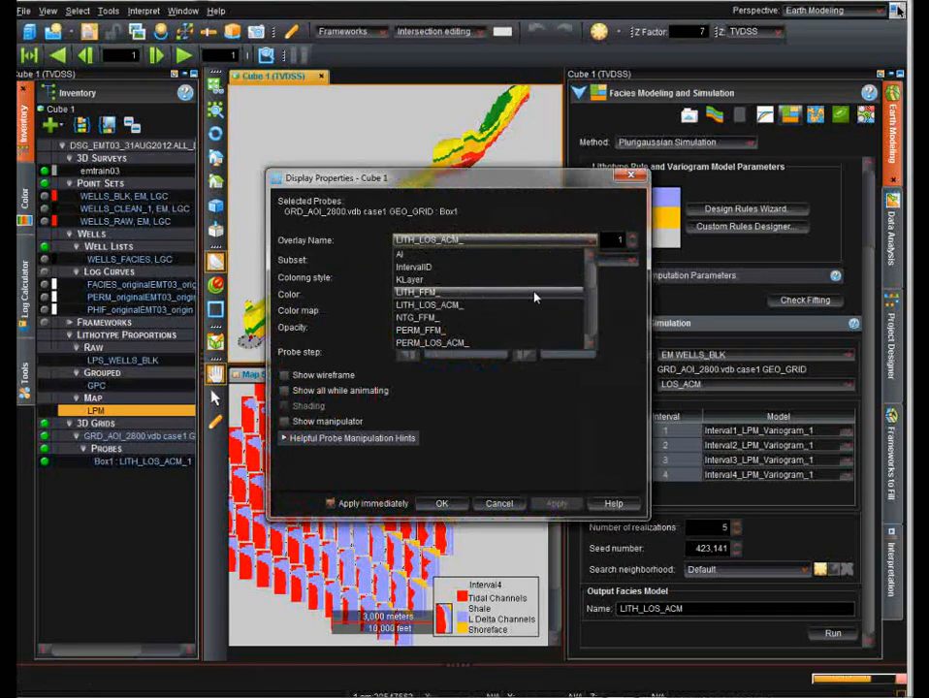
left_click(562, 293)
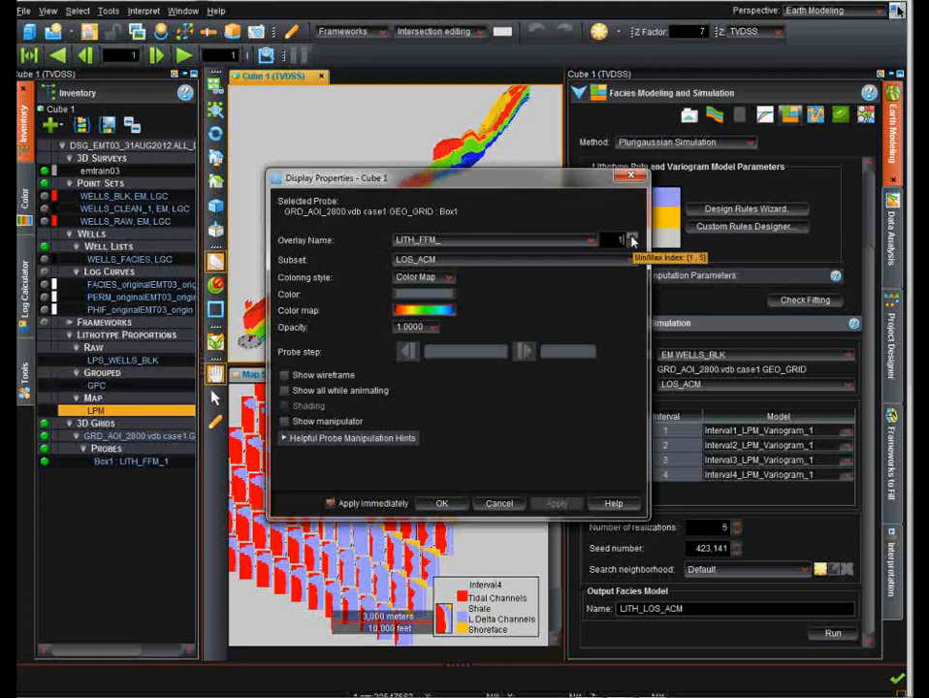
Color the Box1 probe's LITH_FFM_ overlay with a lithotypes color map from the session
left_click(448, 311)
mouse_move(480, 352)
left_click(558, 353)
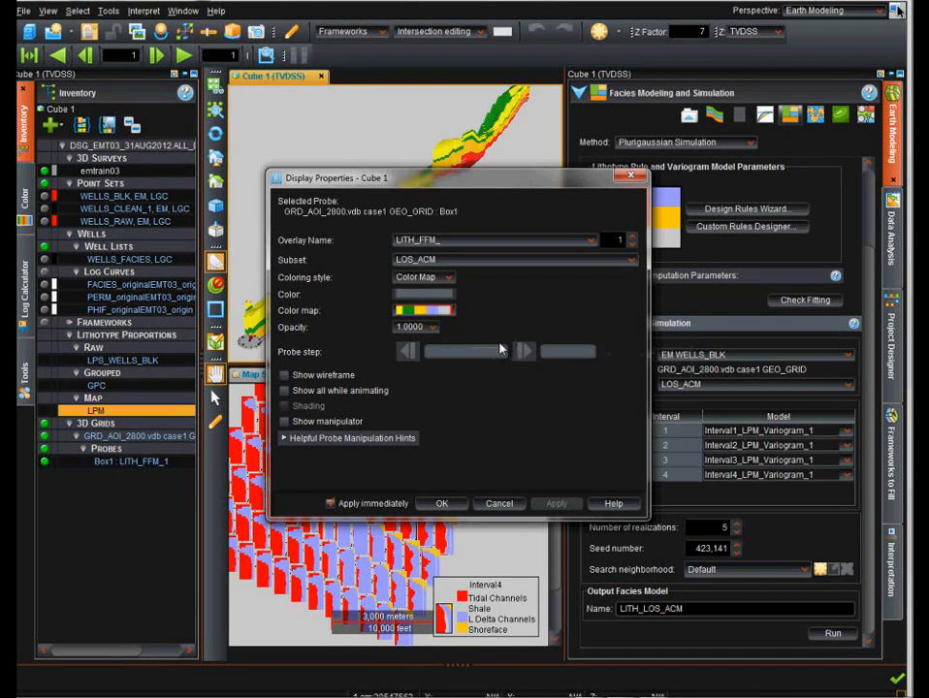
Set the Box1 probe's subset to All Data so the full-field lithotypes are displayed
left_click_drag(527, 184, 762, 287)
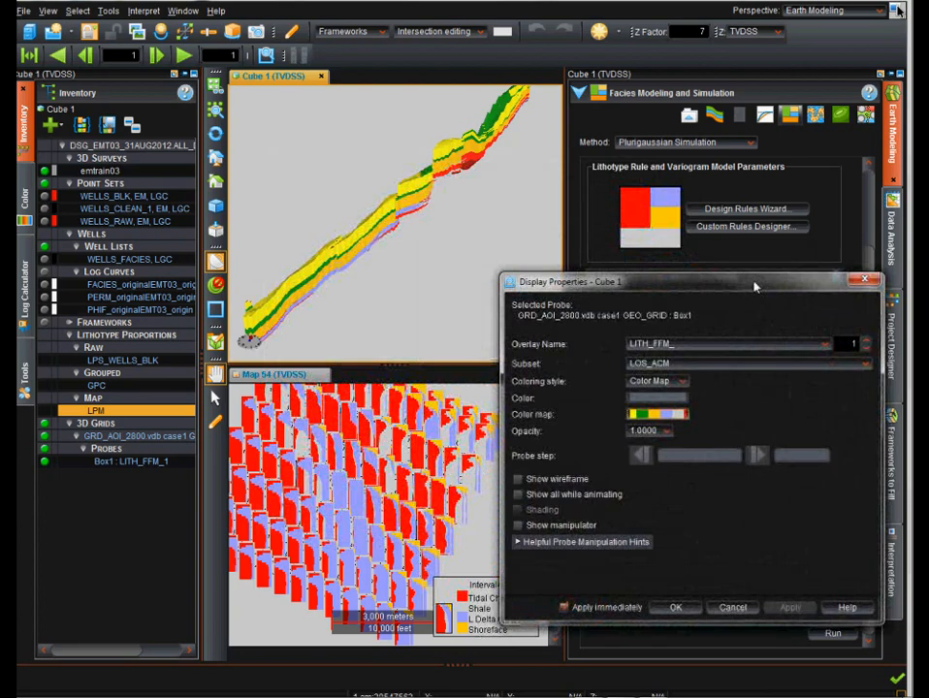
left_click(710, 365)
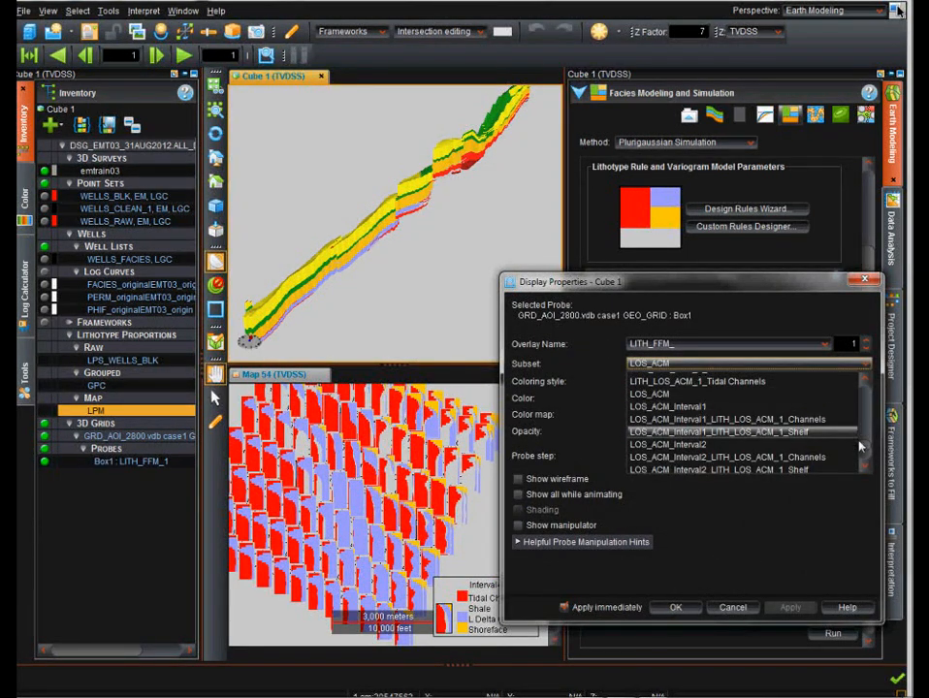
scroll(722, 388, "up", 5)
left_click(722, 379)
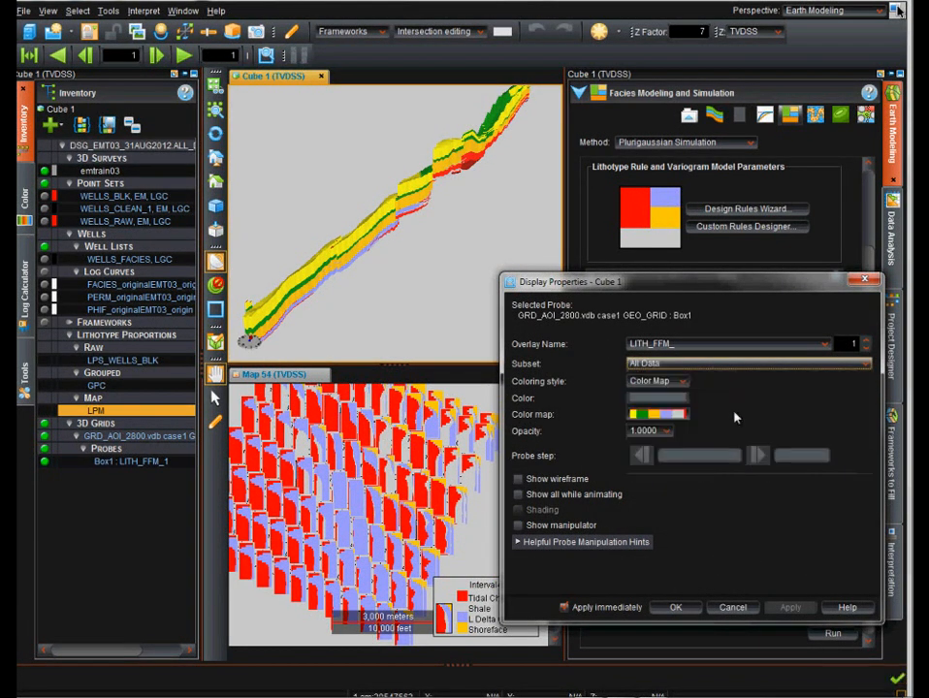
left_click(677, 607)
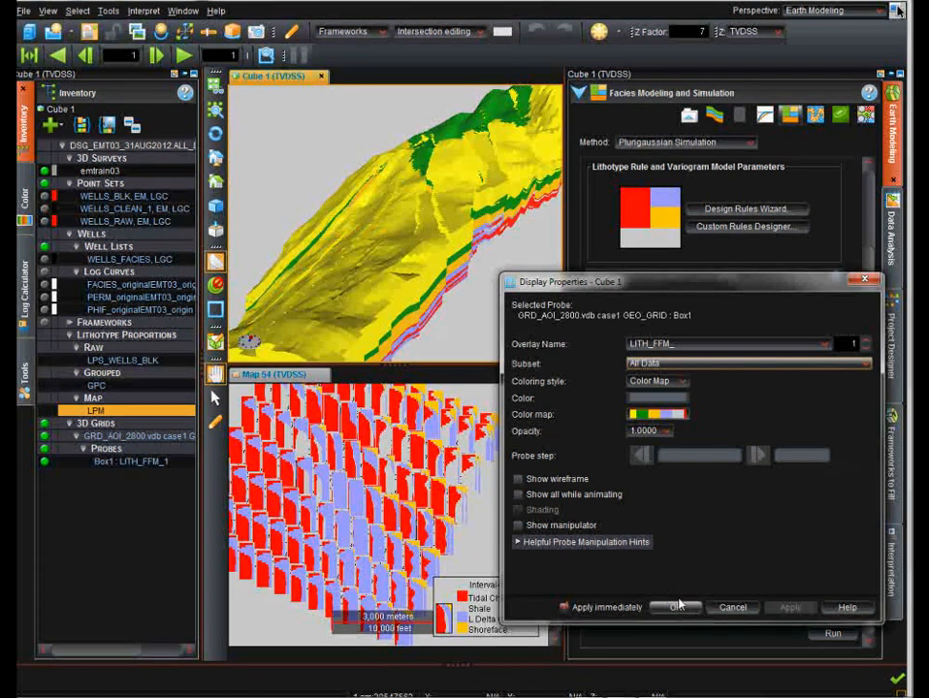
Examine the full-field lithotype model in 3D and step the LITH_FFM_ overlay through its realizations from number 2
left_click(413, 230)
scroll(408, 219, "down", 3)
scroll(408, 219, "down", 1)
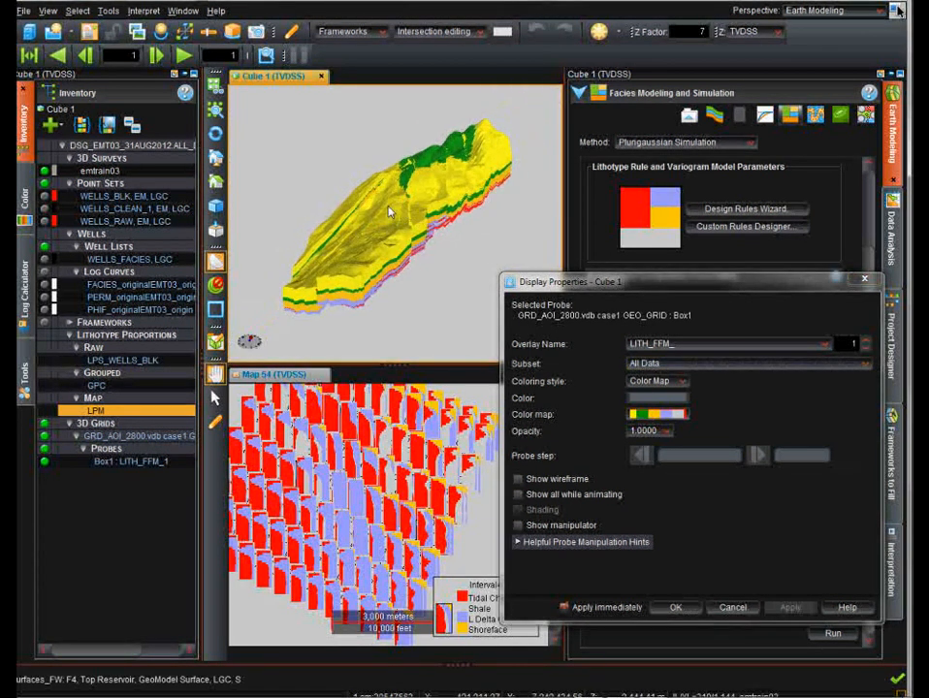
left_click_drag(392, 214, 388, 278)
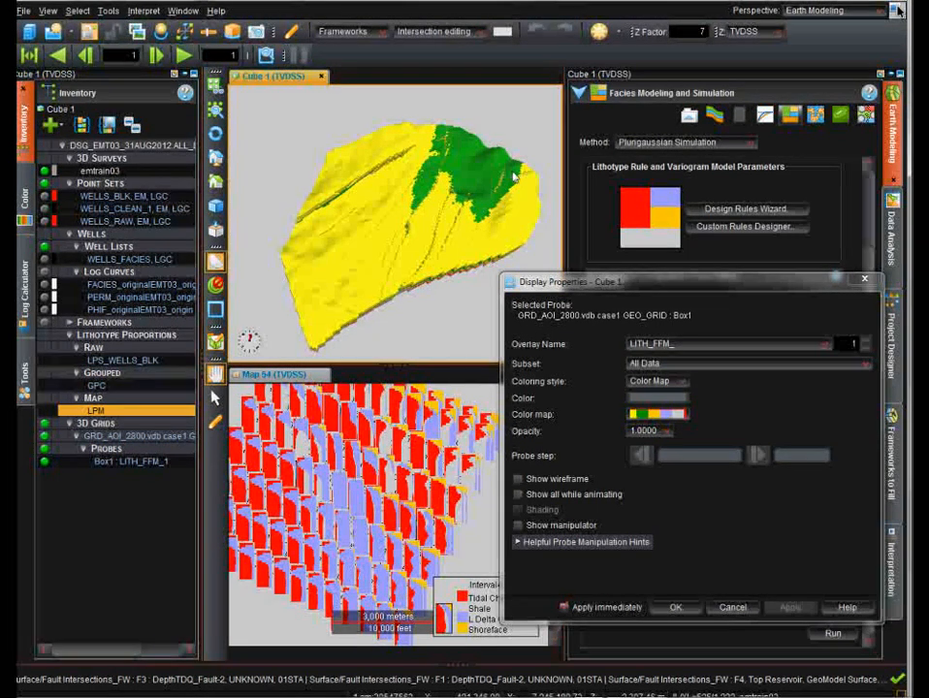
left_click_drag(496, 203, 466, 142)
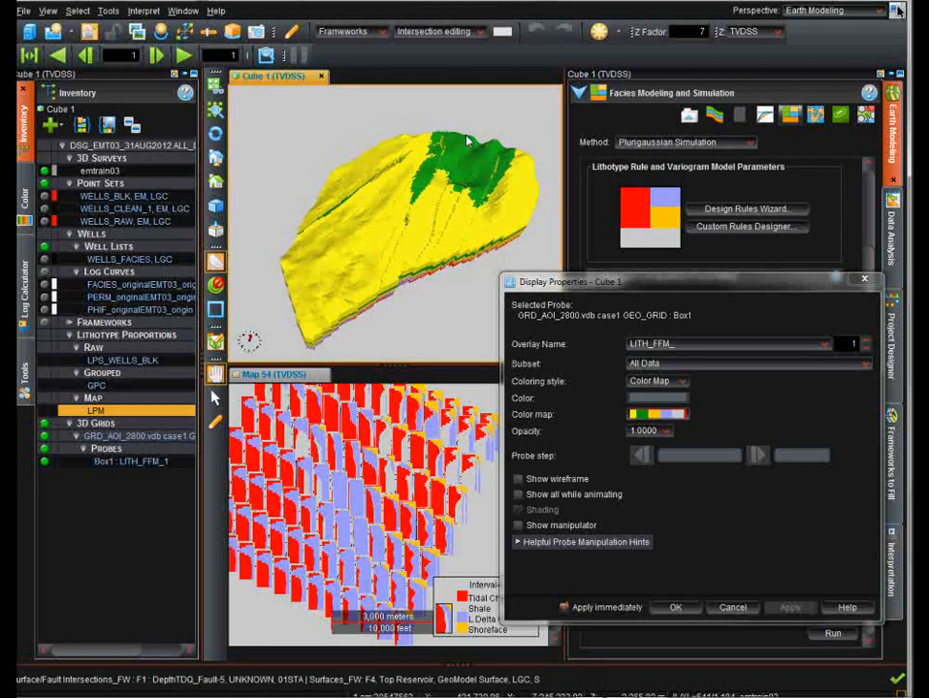
left_click(868, 344)
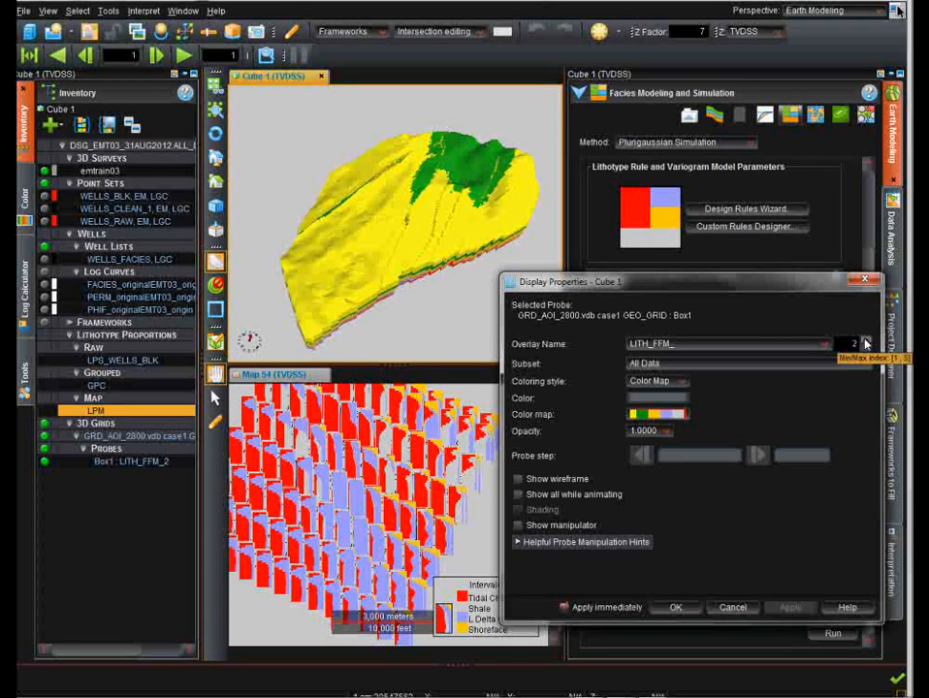
left_click(868, 344)
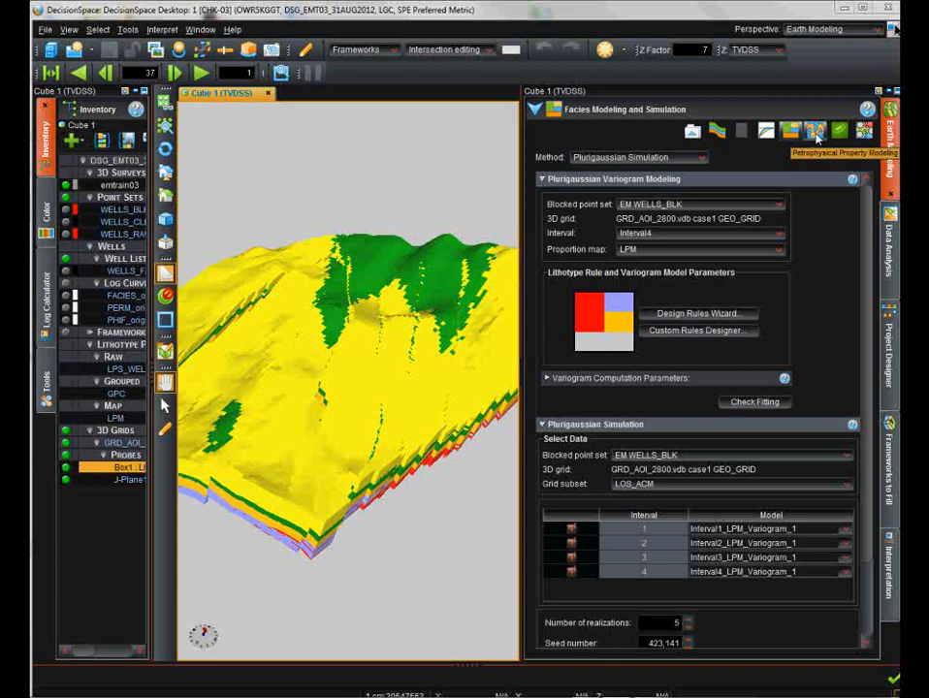
In Petrophysical Property Modeling, open the PERM_FFM modeling parameters and examine the PHI_FFM_ correlation crossplot for Interval 1 Channels
left_click(816, 136)
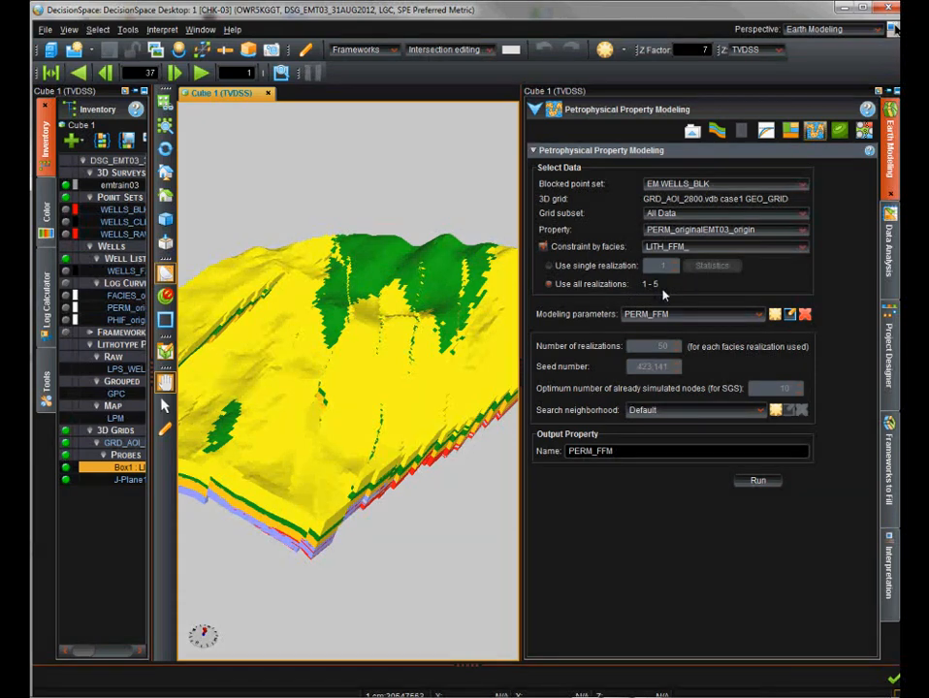
left_click(790, 320)
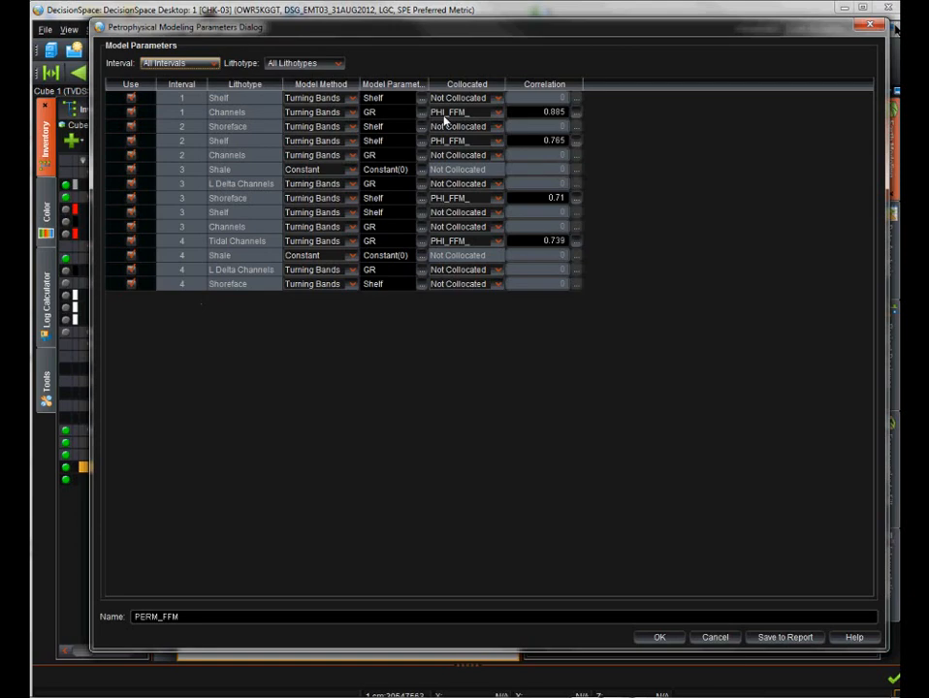
left_click(577, 112)
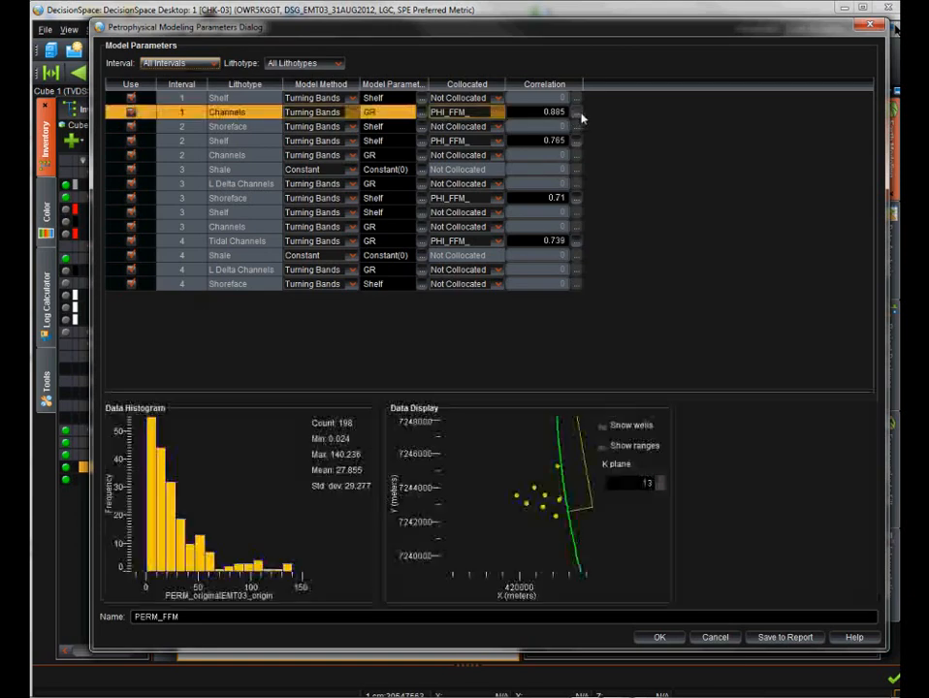
left_click_drag(724, 192, 465, 133)
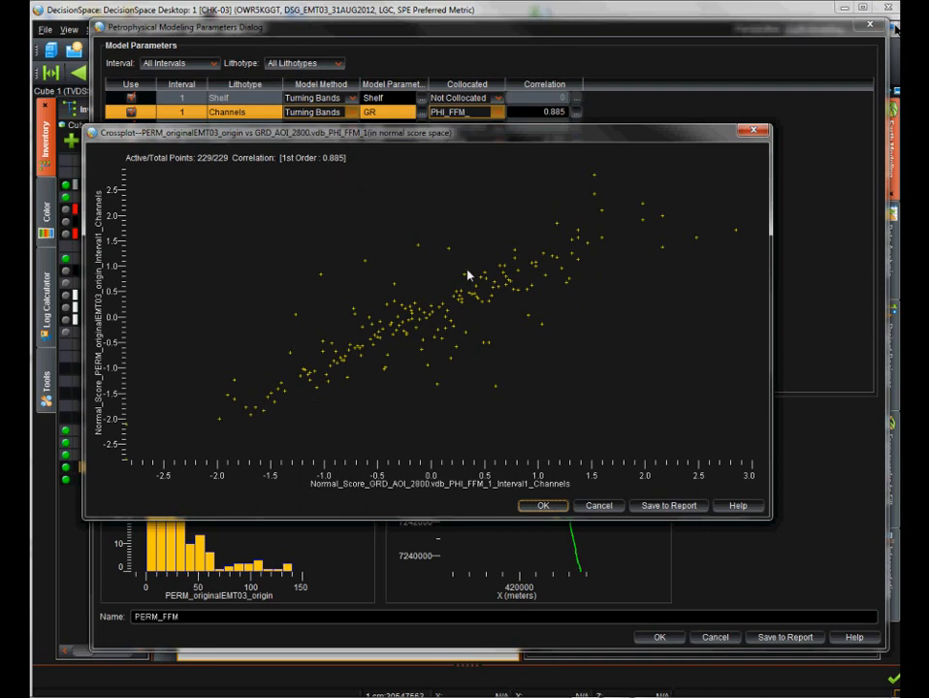
left_click(599, 506)
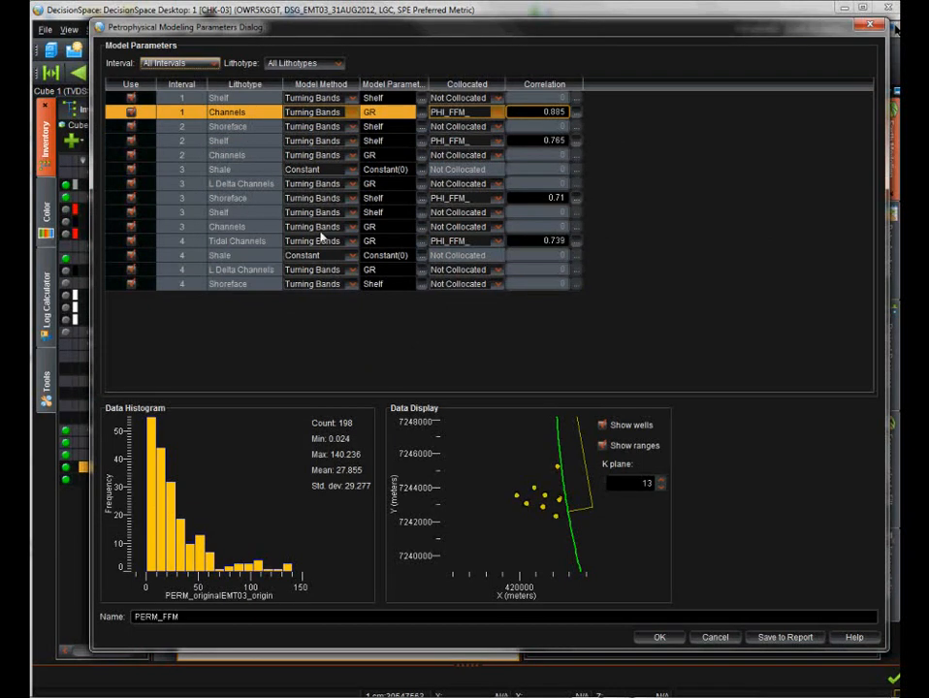
left_click(682, 639)
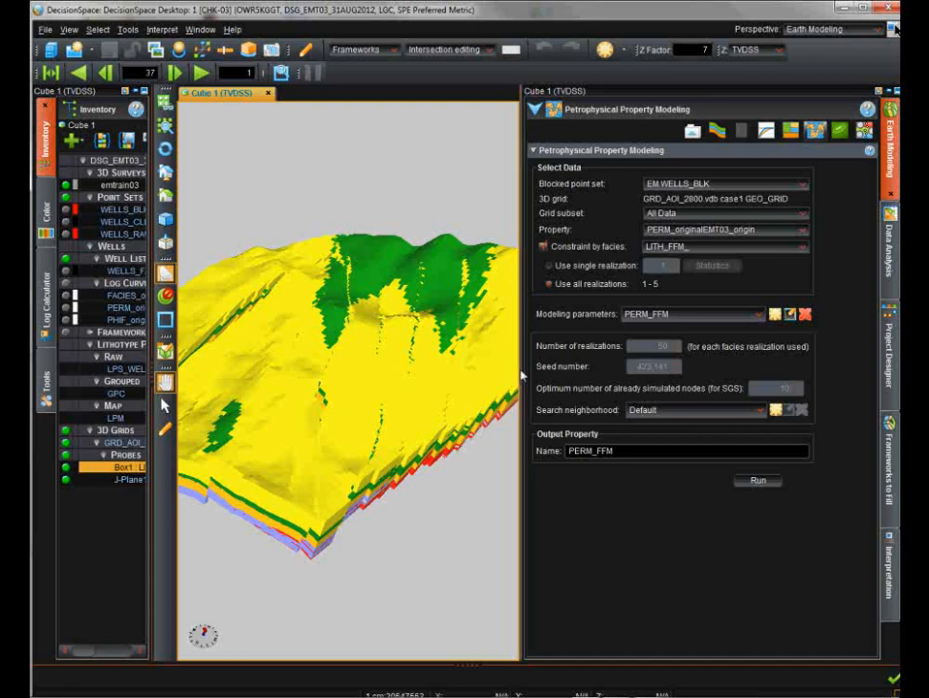
Enlarge the Cube 1 view and hide the Box1 probe to leave the J-Plane1 probe displayed
left_click_drag(522, 374, 722, 376)
mouse_move(479, 390)
left_mouse_down()
mouse_move(564, 370)
mouse_move(459, 387)
mouse_move(466, 394)
left_mouse_up()
left_click_drag(384, 421, 498, 357)
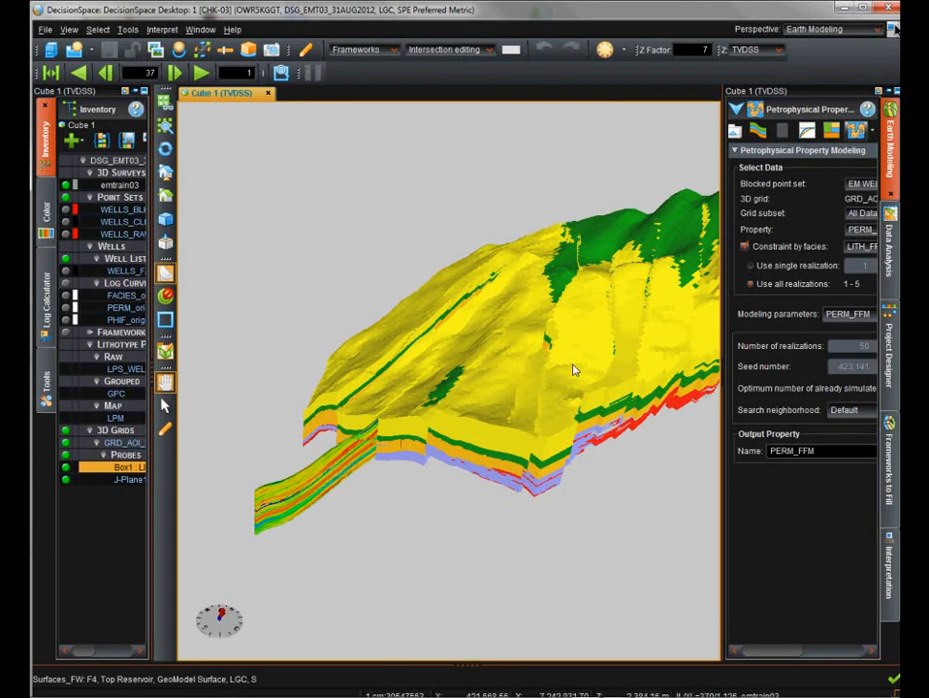
left_click(66, 470)
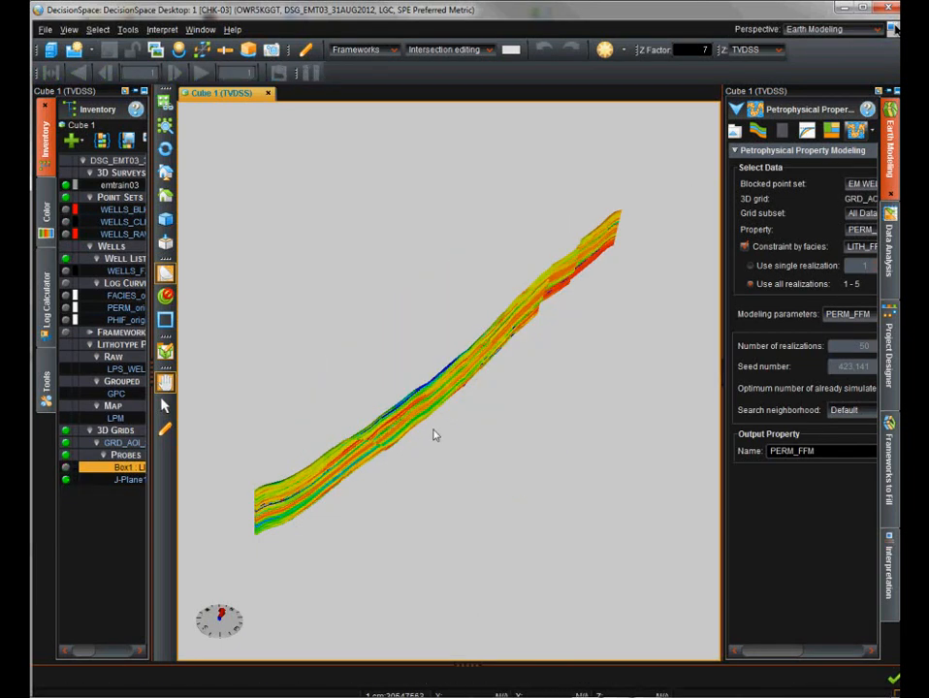
Turn on the wireframe display for the J-Plane1 probe
scroll(433, 451, "up", 2)
left_click_drag(473, 486, 359, 405)
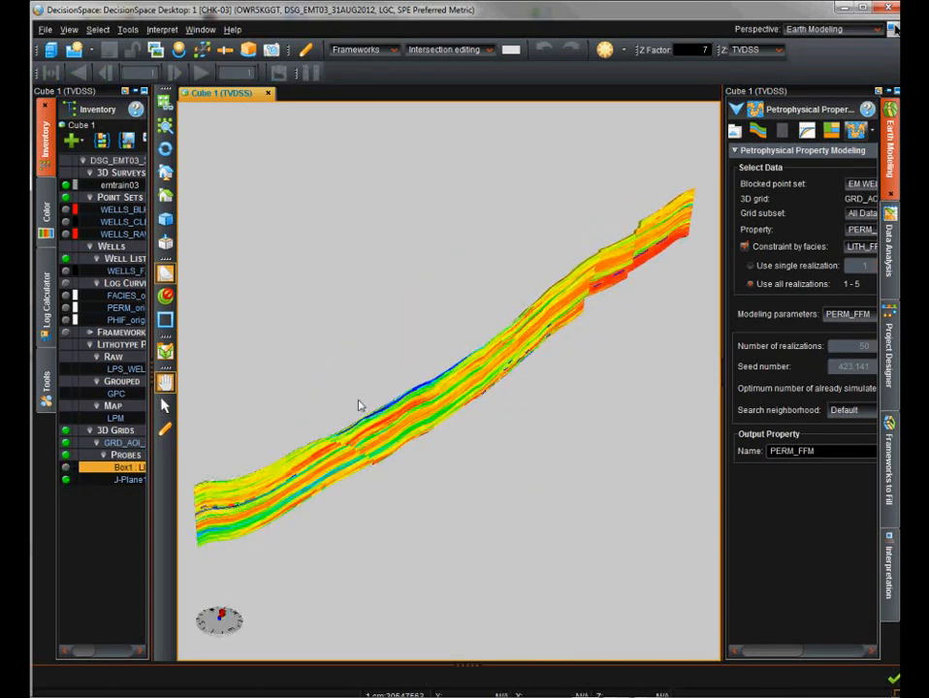
right_click(424, 417)
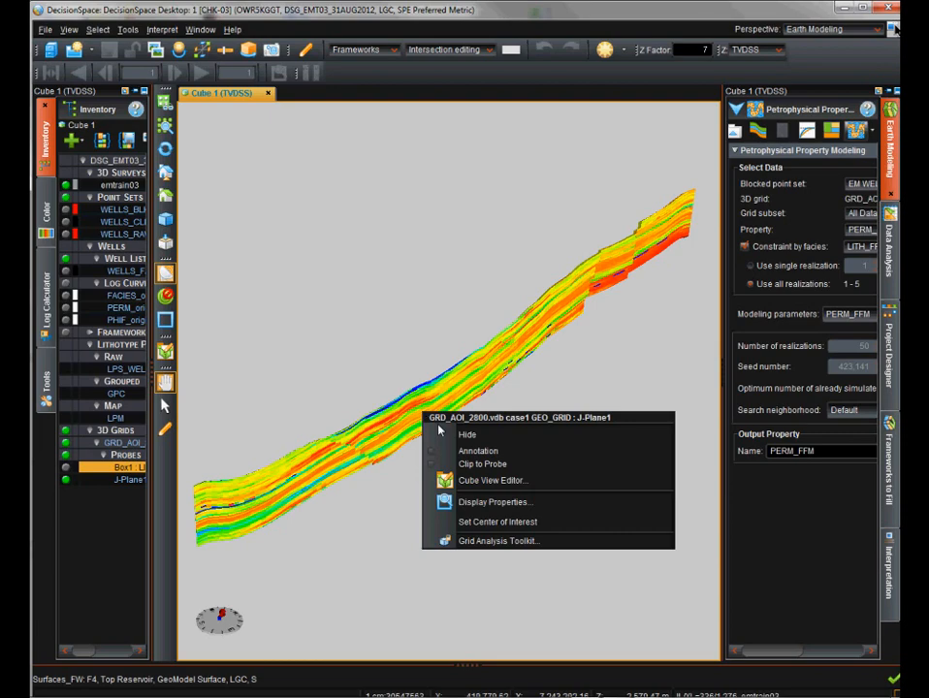
left_click(503, 503)
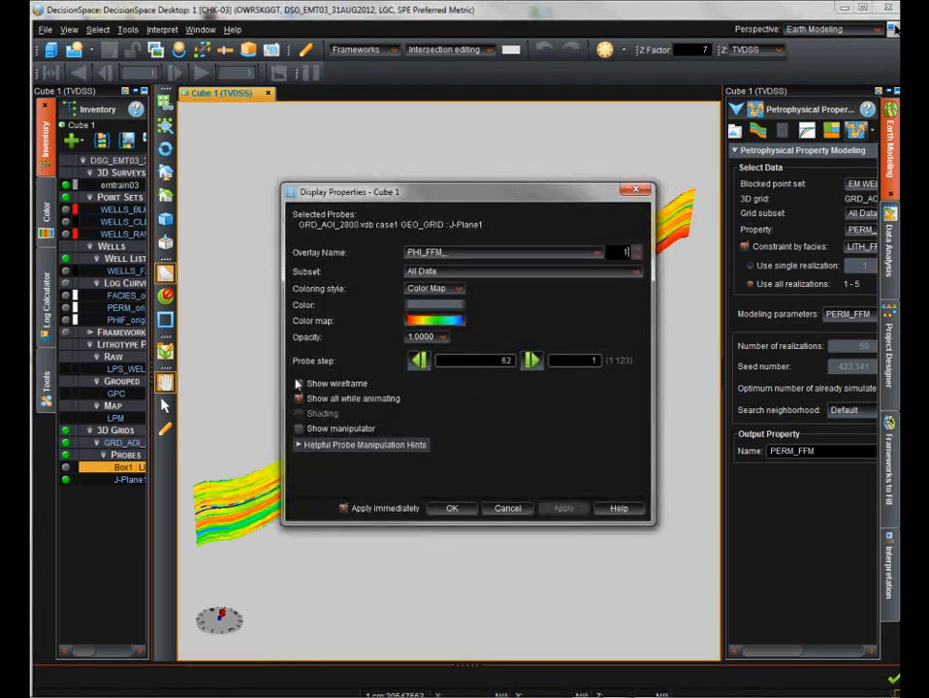
left_click(298, 384)
left_click(452, 508)
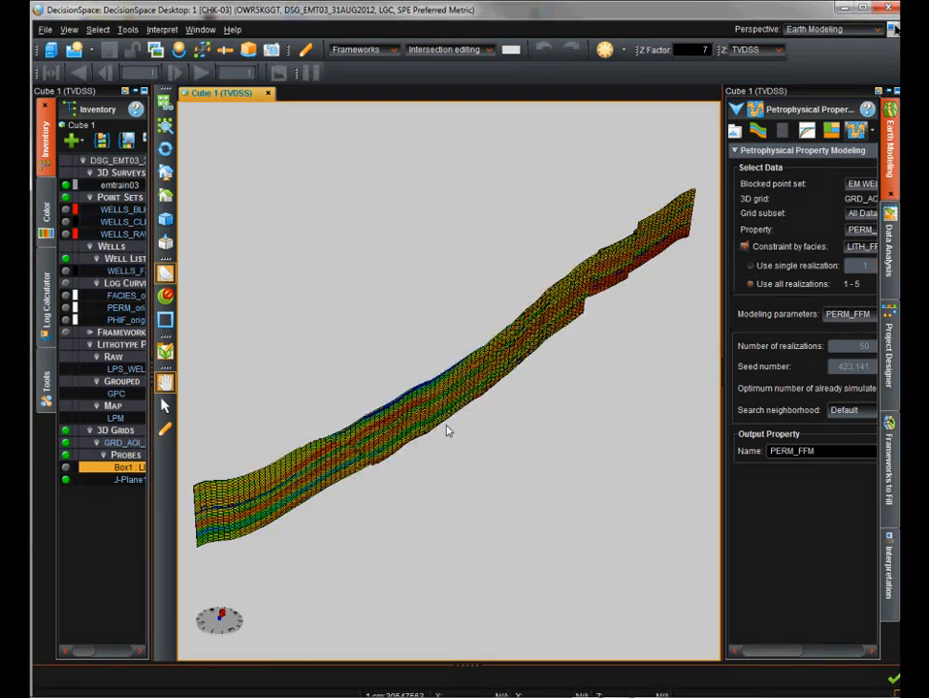
Compare realizations 2 to 9 of the PHI_FFM_ overlay on a close-up of the J-Plane1 probe
left_click_drag(450, 444, 412, 454)
middle_click_drag(408, 500, 656, 367)
left_click_drag(550, 419, 388, 409)
right_click(392, 411)
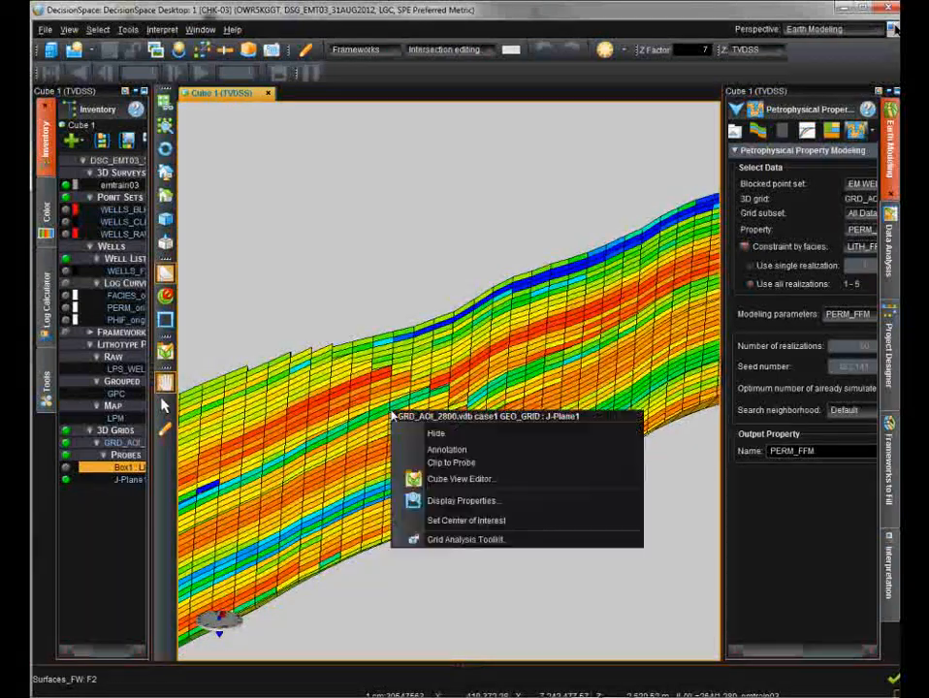
left_click(458, 503)
left_click_drag(559, 191, 738, 506)
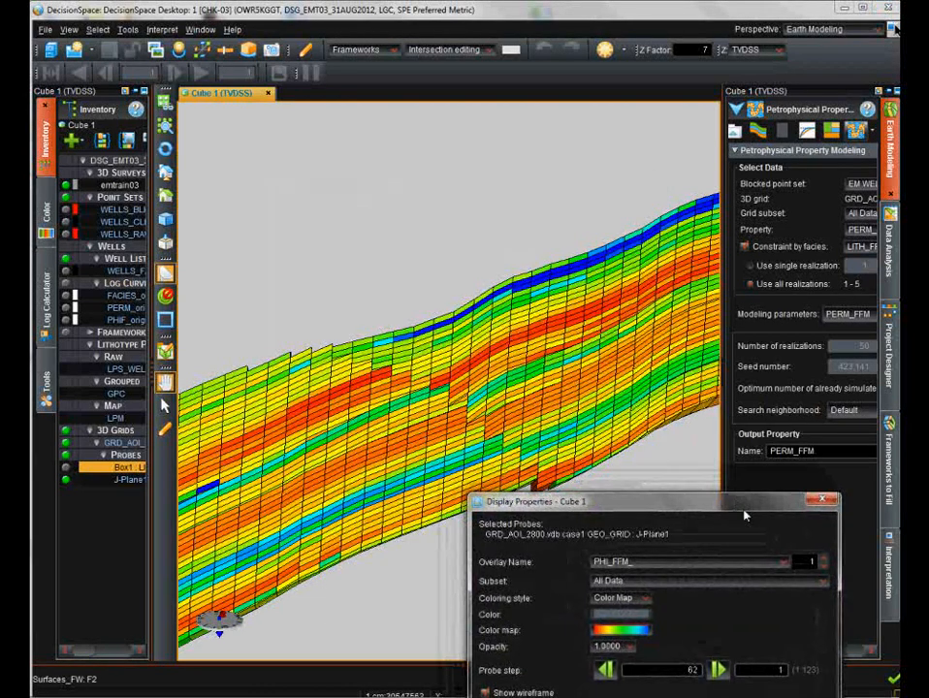
left_click(823, 559)
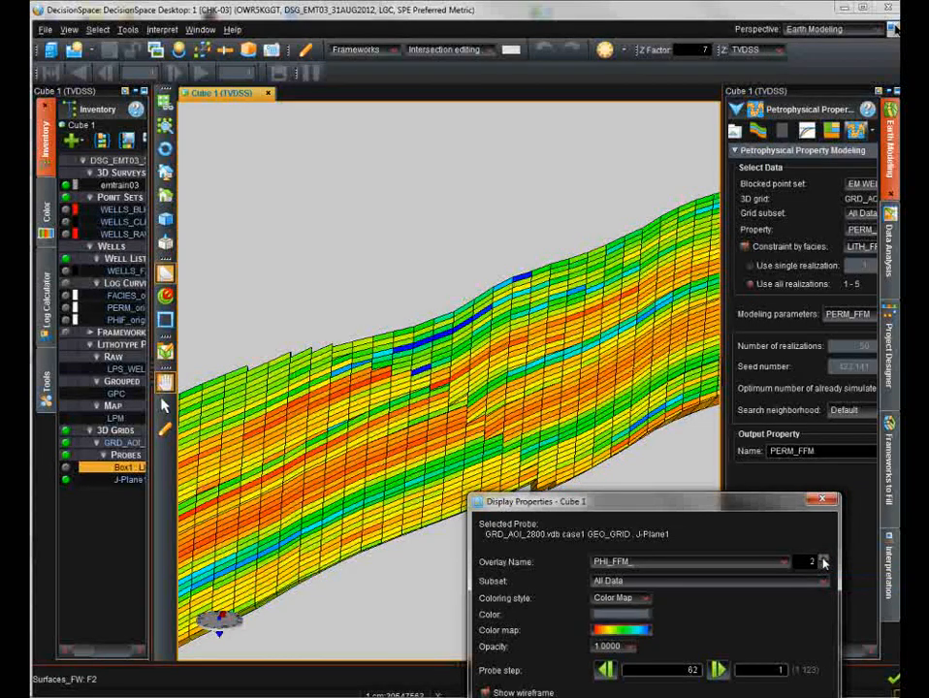
left_click(823, 559)
left_click(823, 559)
left_click(824, 560)
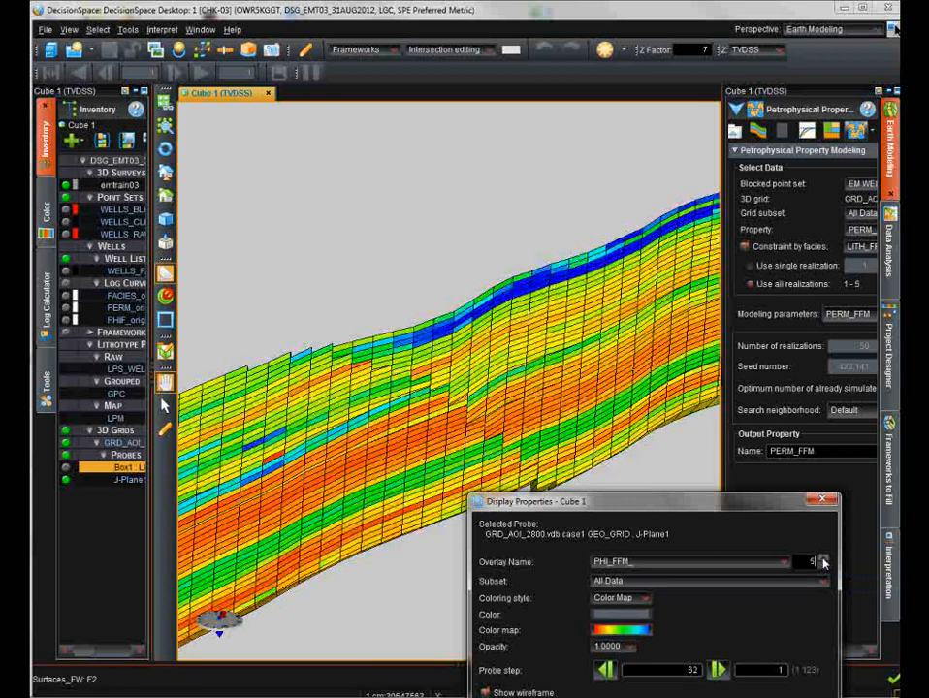
left_click(823, 560)
left_click(824, 560)
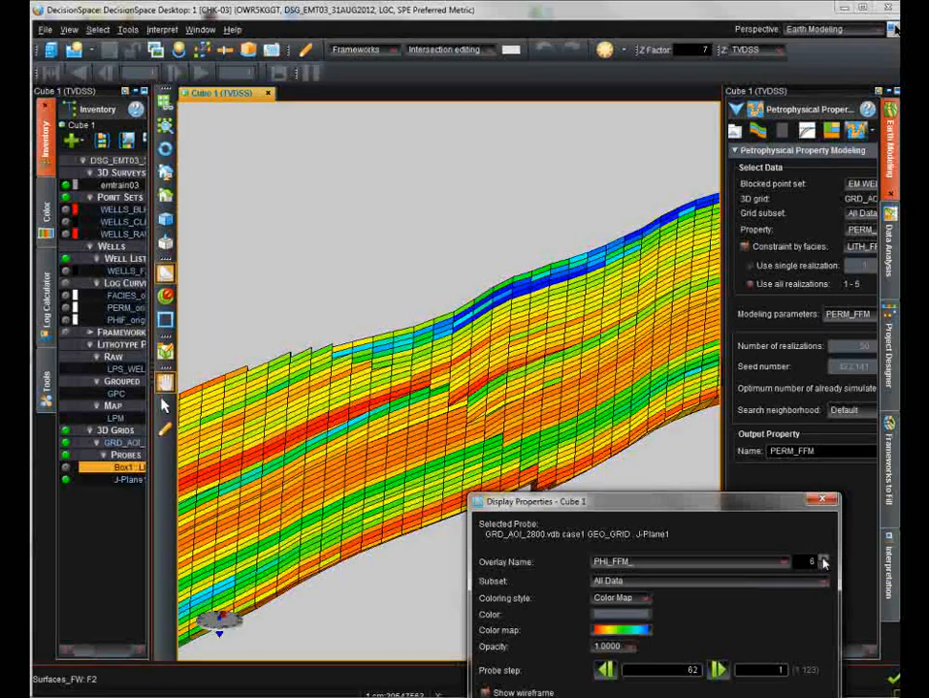
left_click(824, 560)
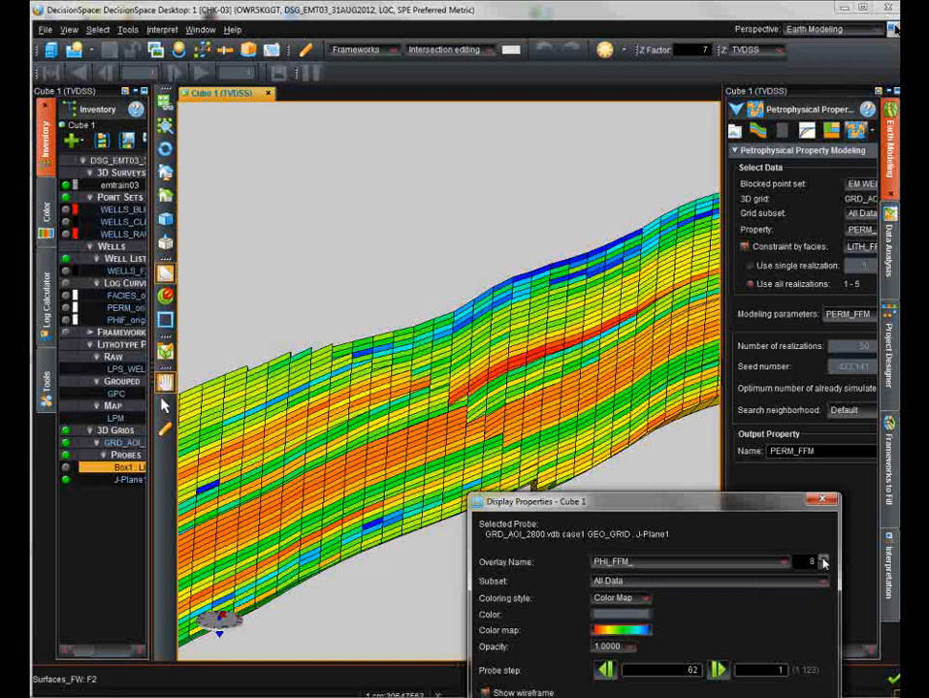
left_click(823, 560)
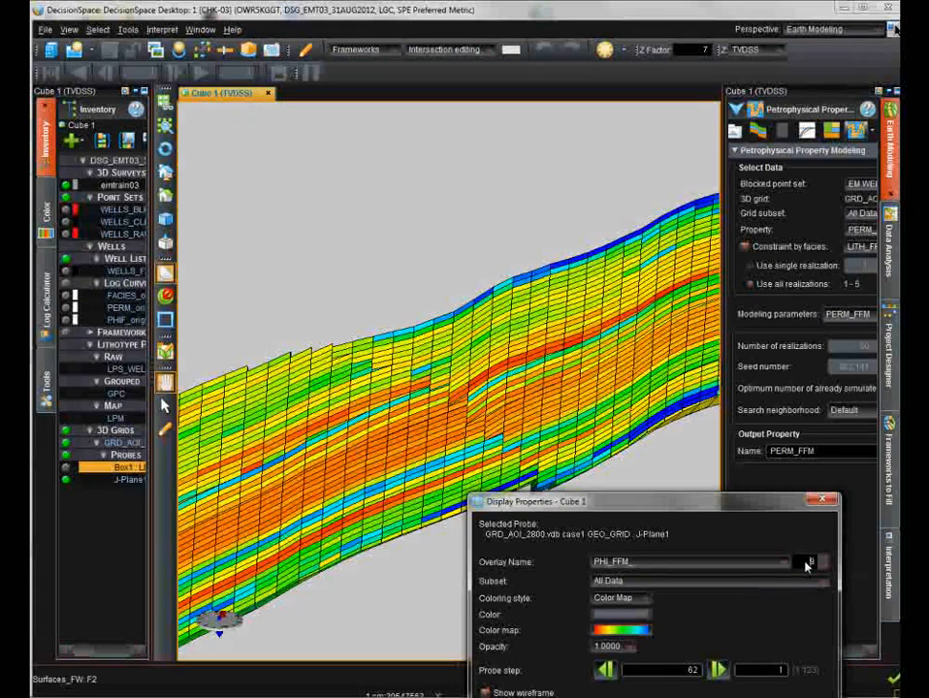
Set the J-Plane1 probe's PHI_FFM_ overlay to realization 51 and accept the display properties
left_click(817, 566)
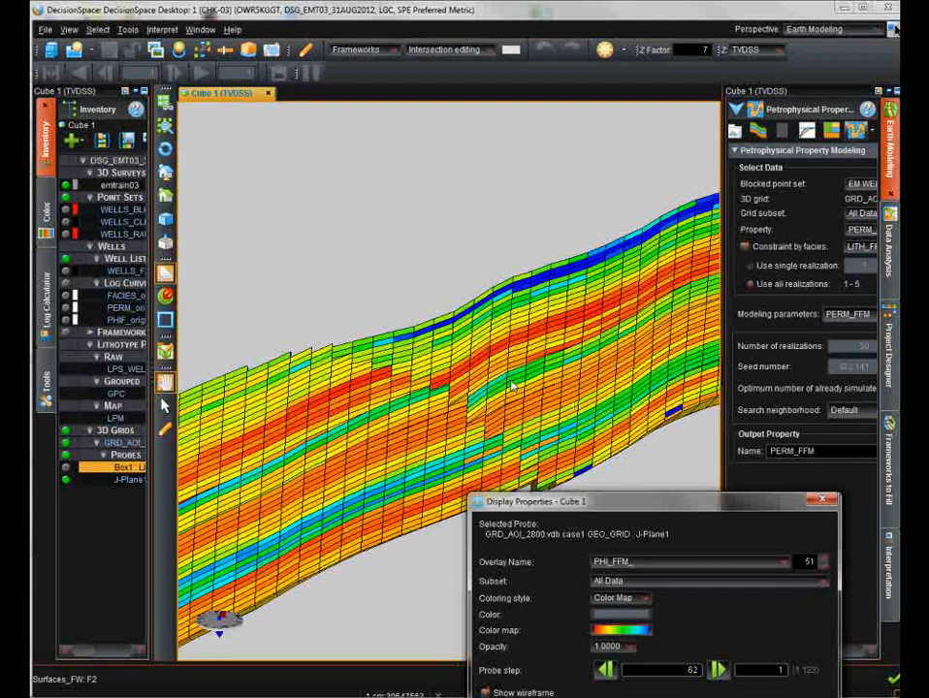
left_click_drag(704, 503, 667, 250)
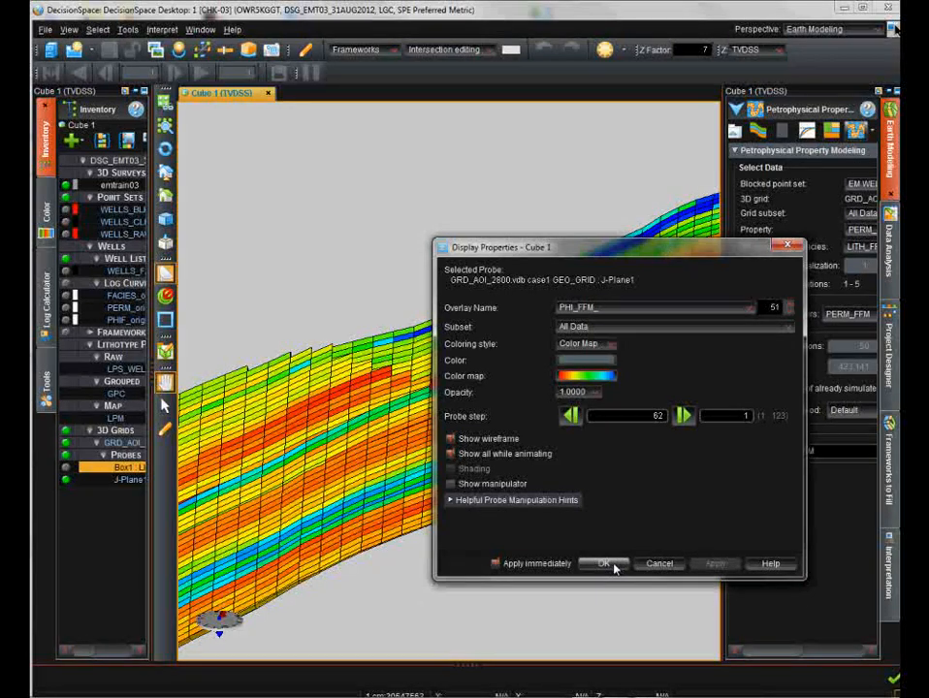
left_click(605, 565)
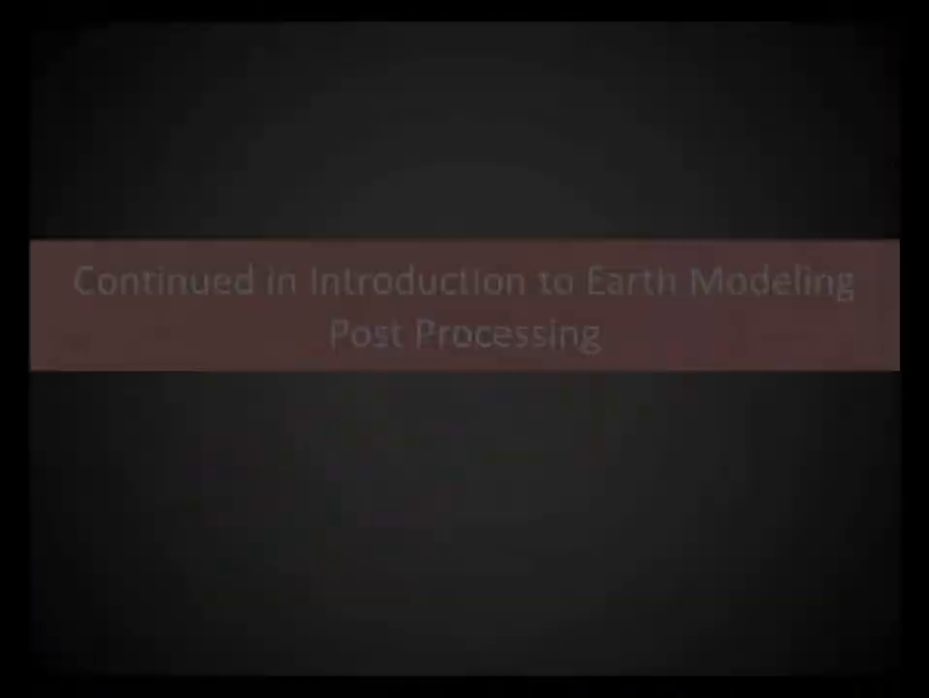